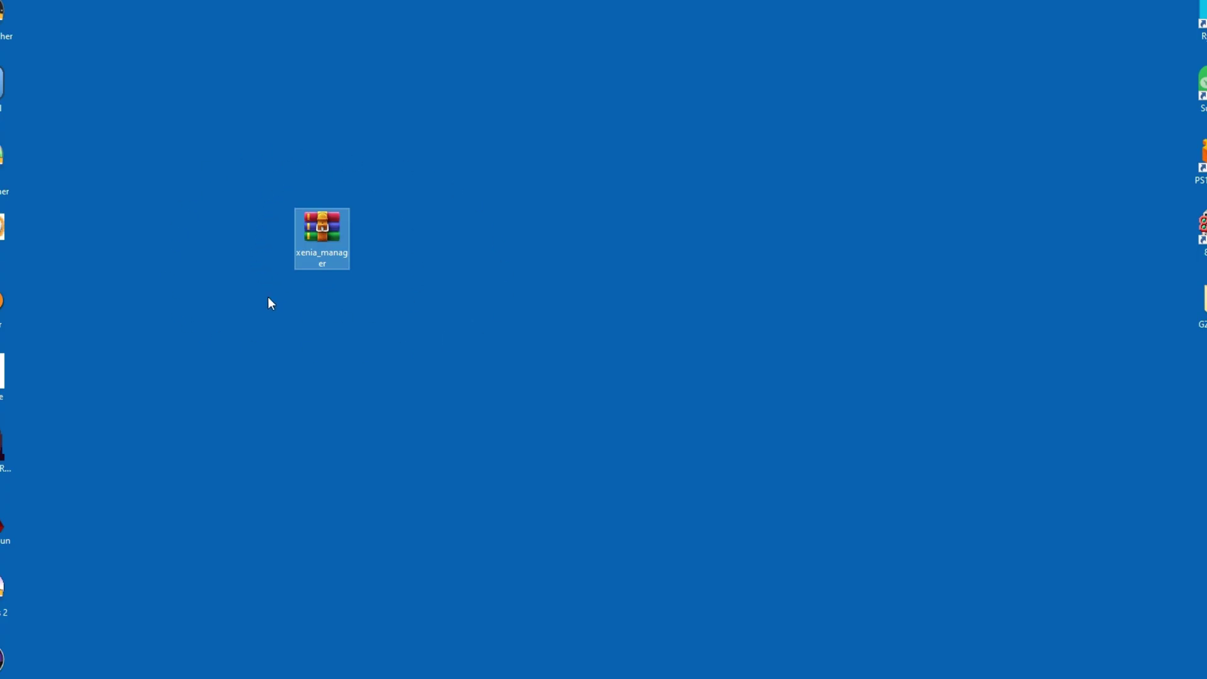
Extract XeniaManager.exe from the xenia_manager archive to the desktop and delete the archive
{"action": "double_click", "coordinate": [323, 232]}
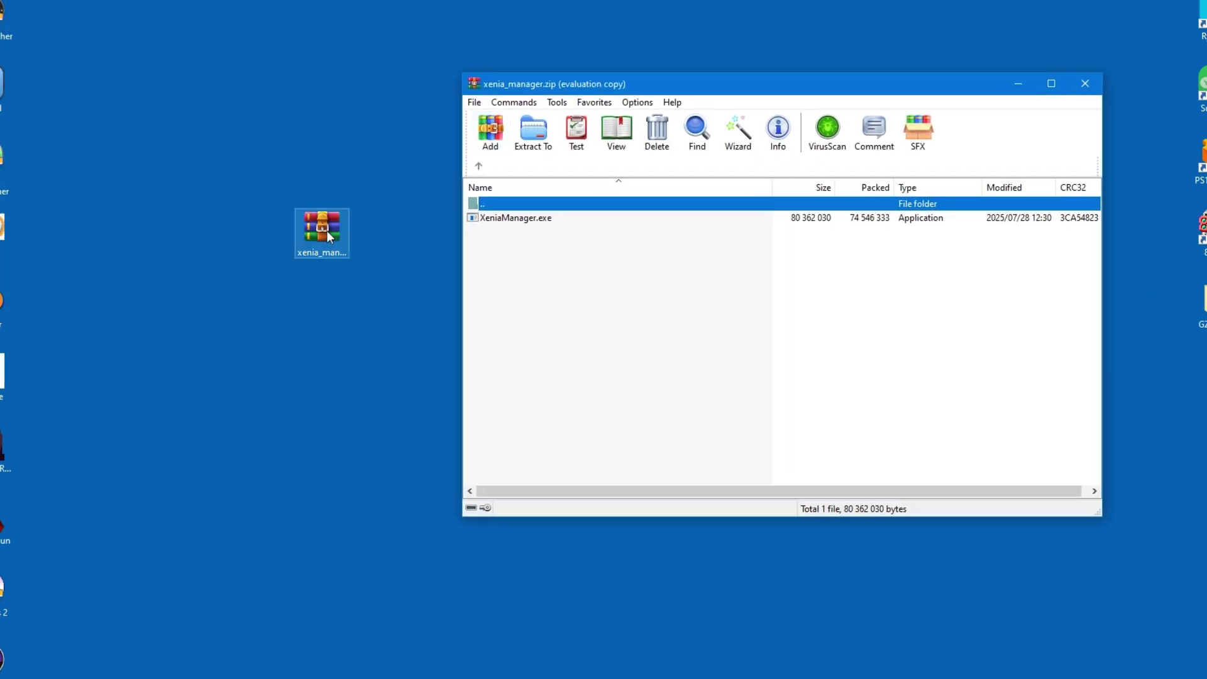
{"action": "double_click", "coordinate": [528, 220]}
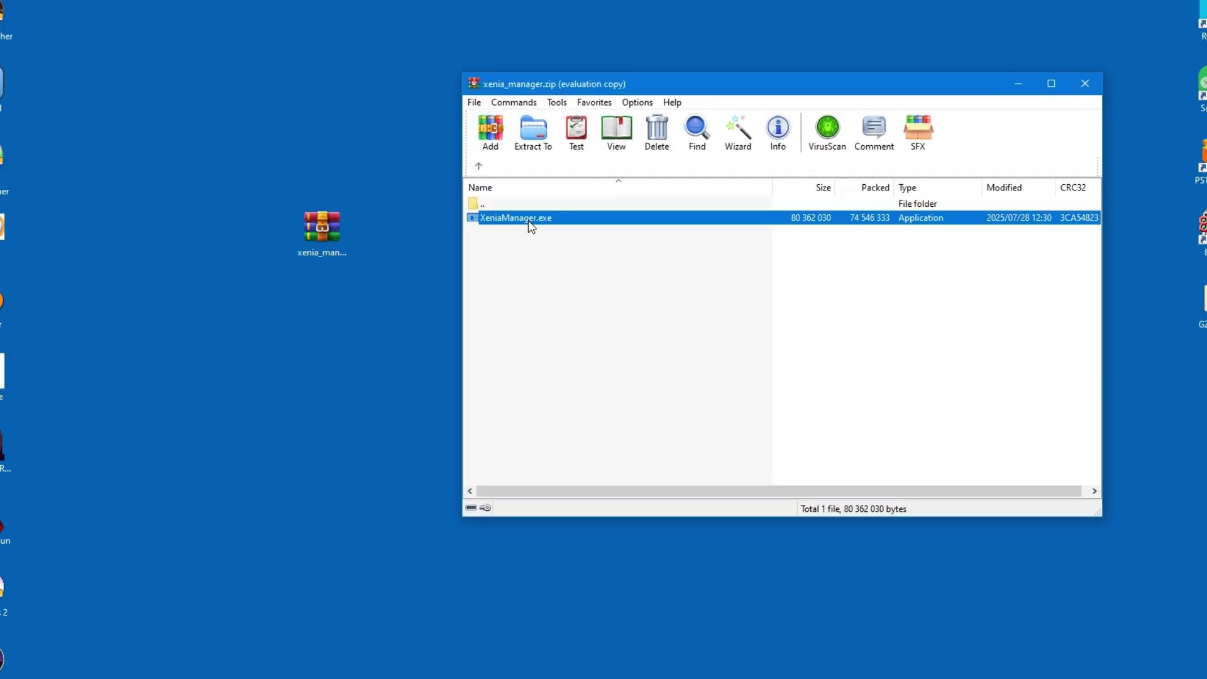
{"action": "left_click", "coordinate": [1089, 85]}
{"action": "left_click", "coordinate": [321, 230]}
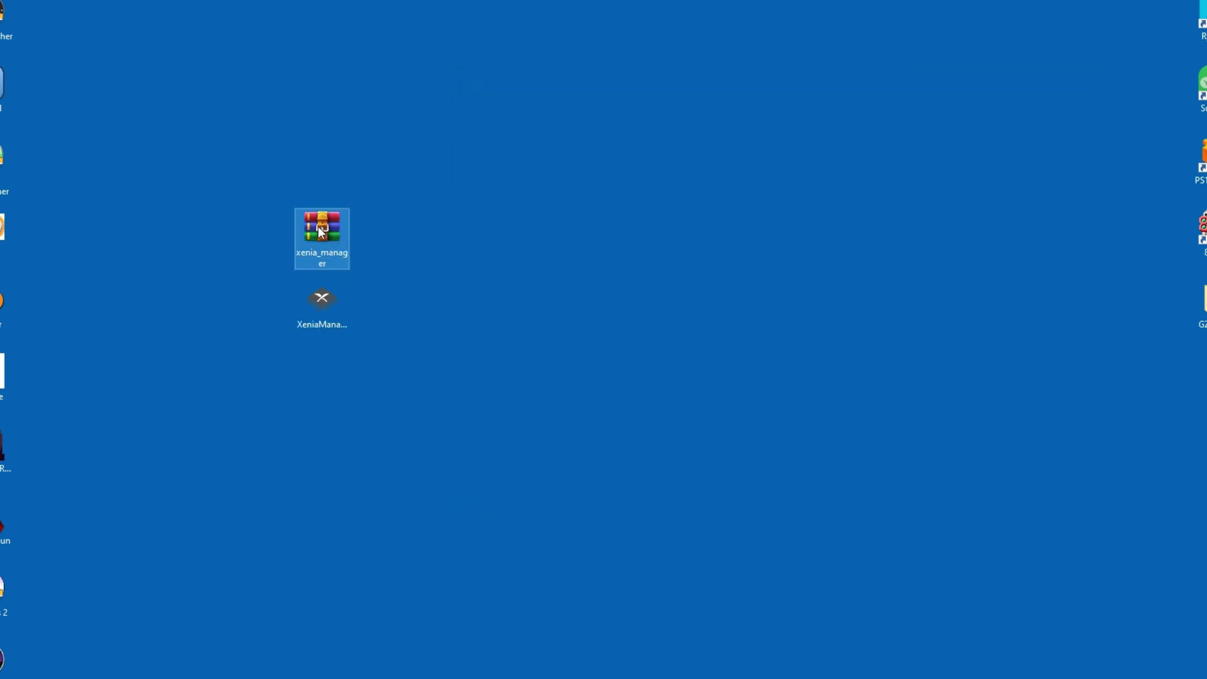
{"action": "key", "text": "Delete"}
Create a desktop folder named Xenia Manager and move the XeniaManager application into it
{"action": "right_click", "coordinate": [482, 308]}
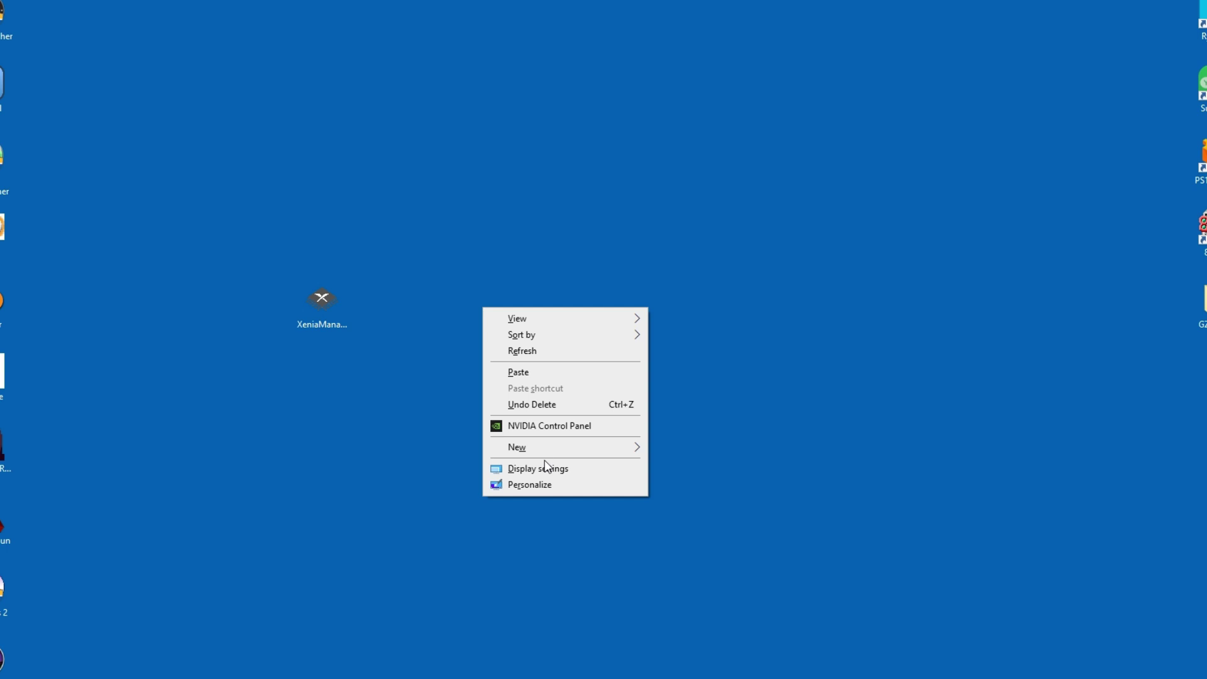
{"action": "mouse_move", "coordinate": [566, 447]}
{"action": "left_click", "coordinate": [672, 448]}
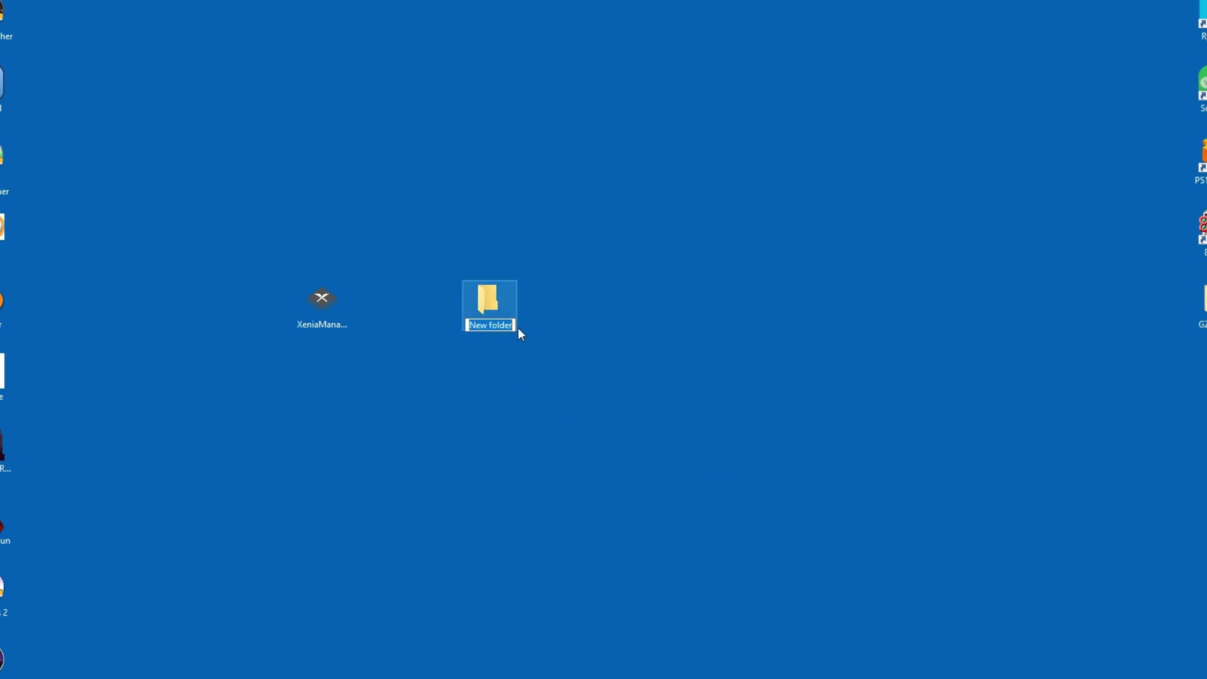
{"action": "type", "text": "Xenia Manager"}
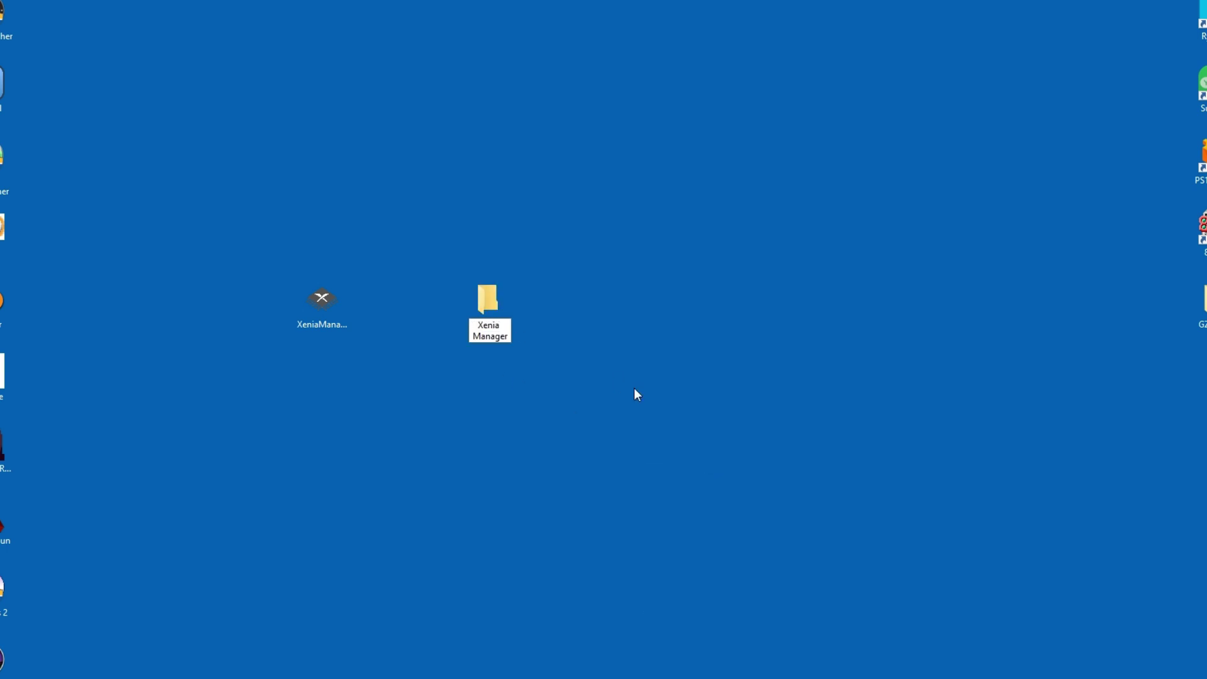
{"action": "key", "text": "Return"}
{"action": "left_click_drag", "start_coordinate": [318, 311], "coordinate": [485, 311]}
Launch XeniaManager from the Xenia Manager folder and install the Xenia Netplay emulator
{"action": "double_click", "coordinate": [484, 312]}
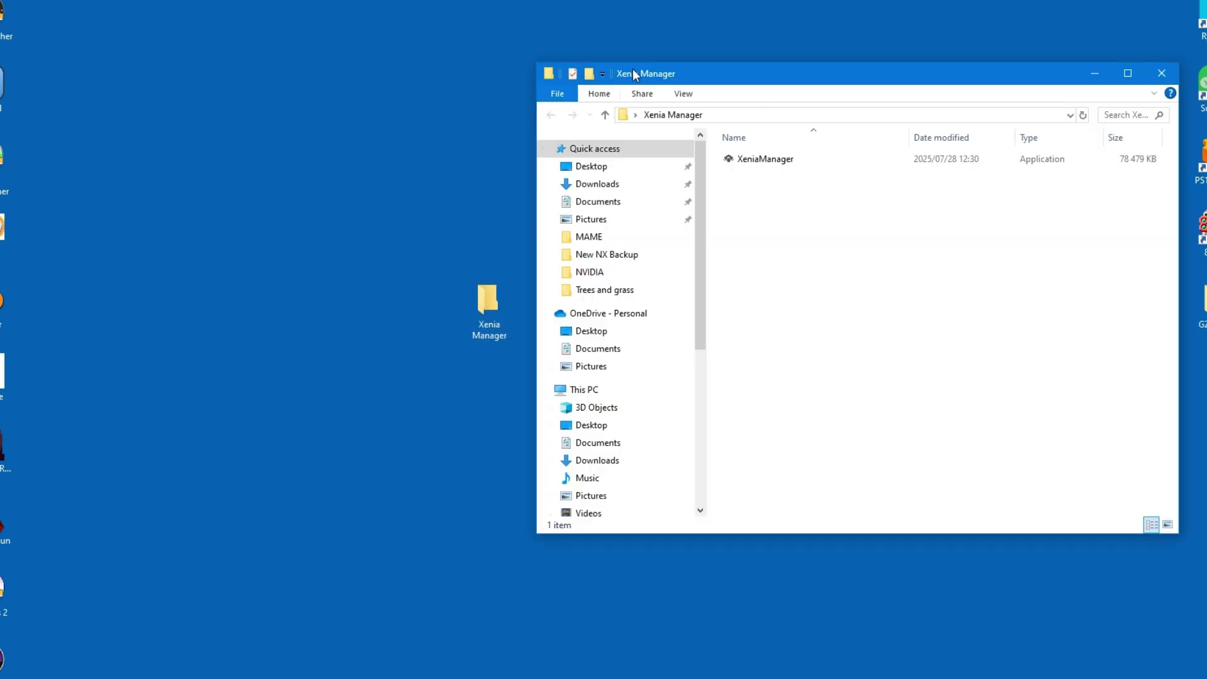
{"action": "left_click_drag", "start_coordinate": [742, 70], "coordinate": [521, 87]}
{"action": "left_click", "coordinate": [551, 177]}
{"action": "double_click", "coordinate": [552, 180]}
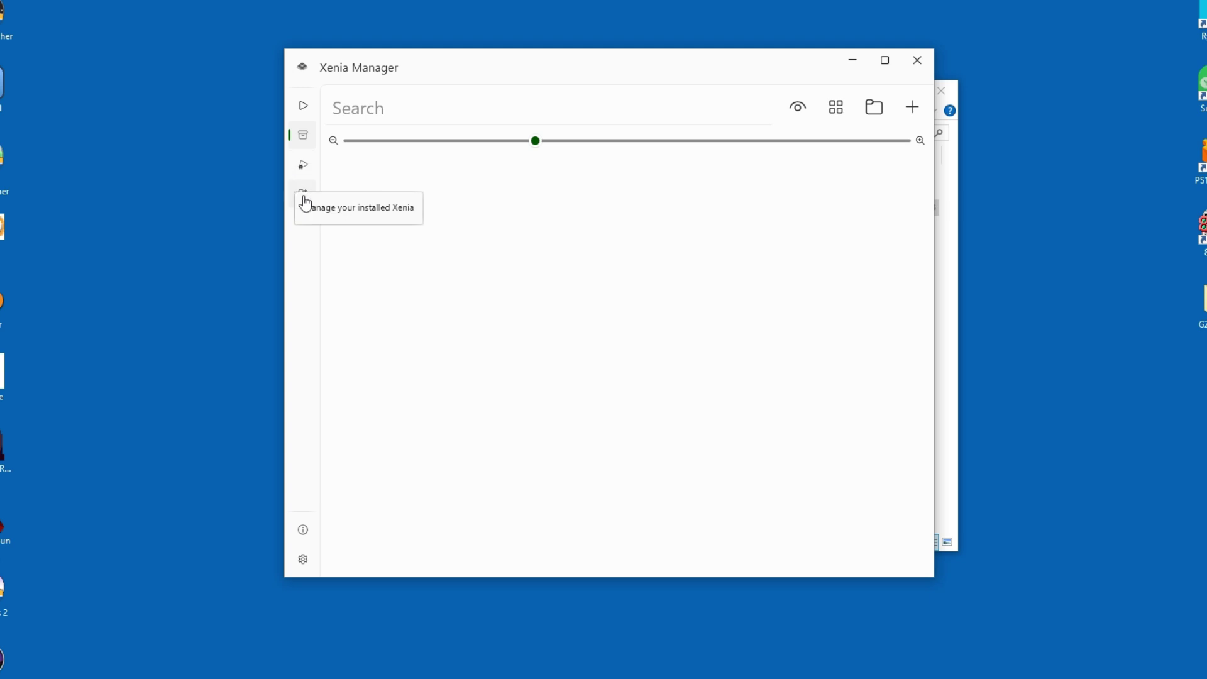
{"action": "left_click", "coordinate": [304, 200]}
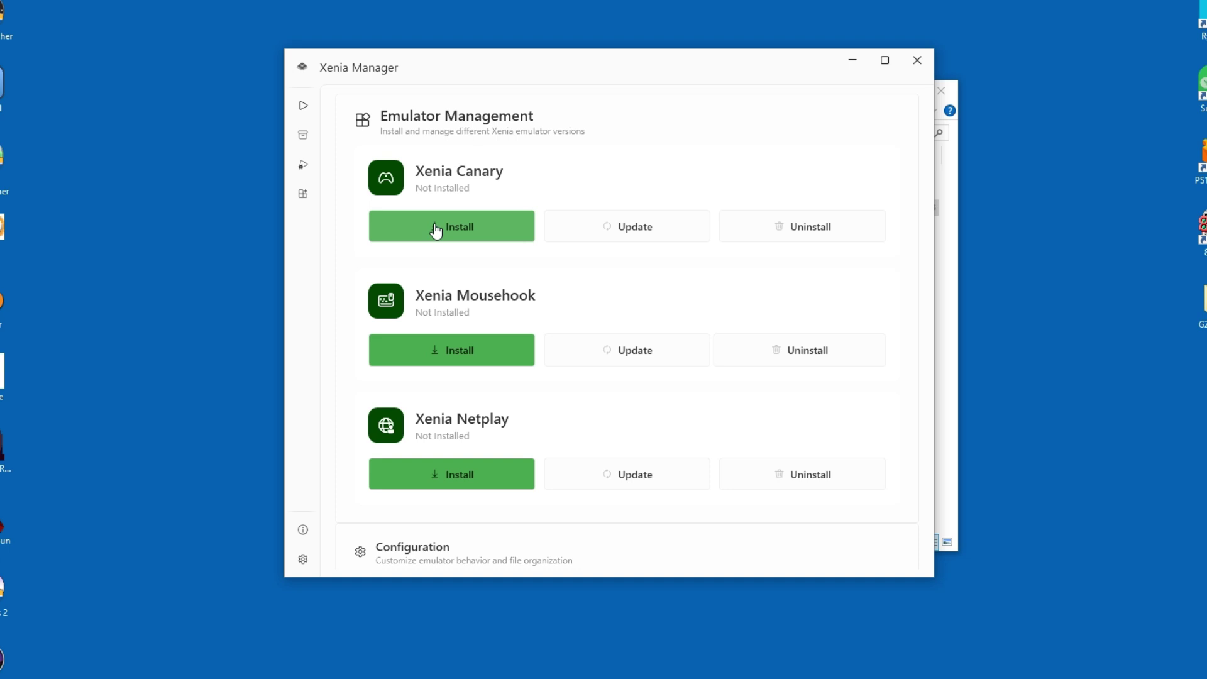
{"action": "left_click", "coordinate": [410, 481]}
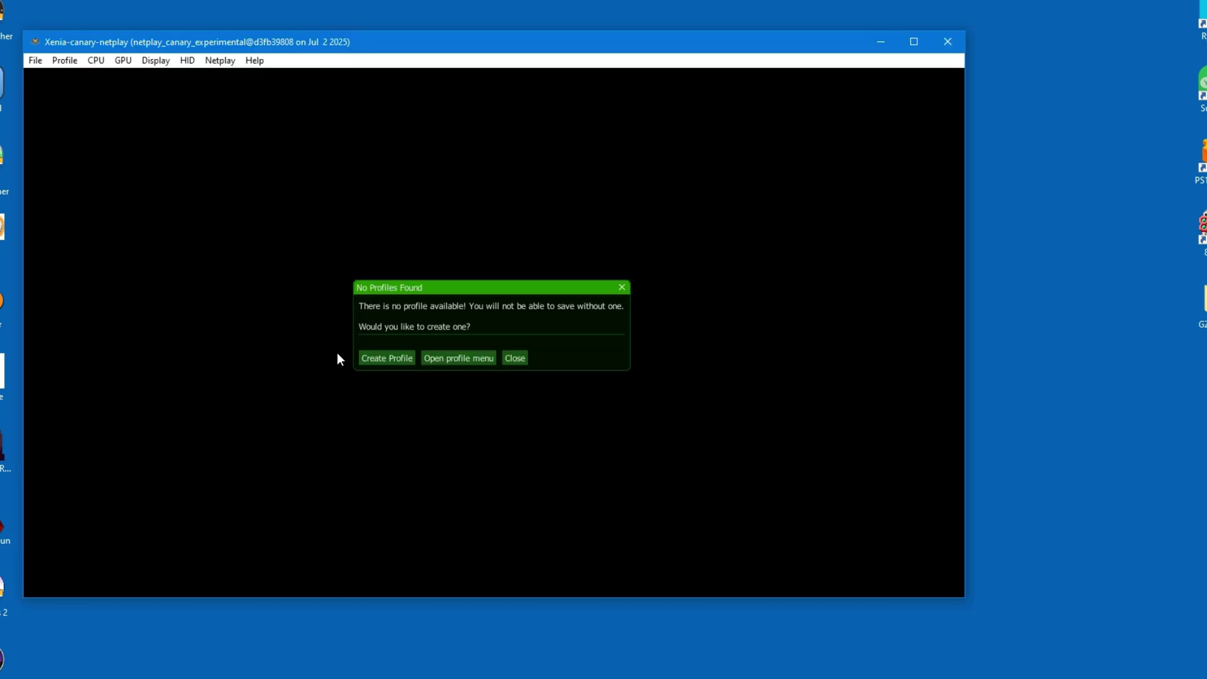
Create an Xbox Live enabled profile with a gamertag, and close the emulator to finish the Netplay installation
{"action": "left_click", "coordinate": [381, 360]}
{"action": "type", "text": "Jaco"}
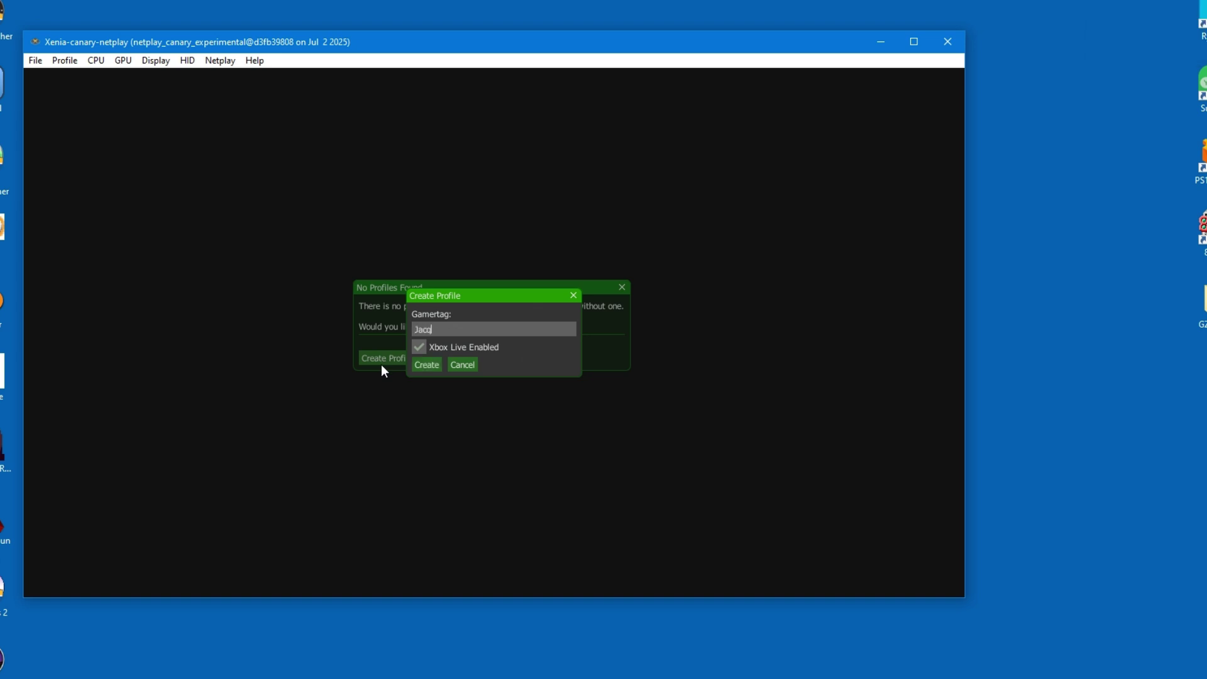
{"action": "type", "text": "bGamer"}
{"action": "left_click", "coordinate": [427, 365]}
{"action": "left_click_drag", "start_coordinate": [242, 44], "coordinate": [393, 56]}
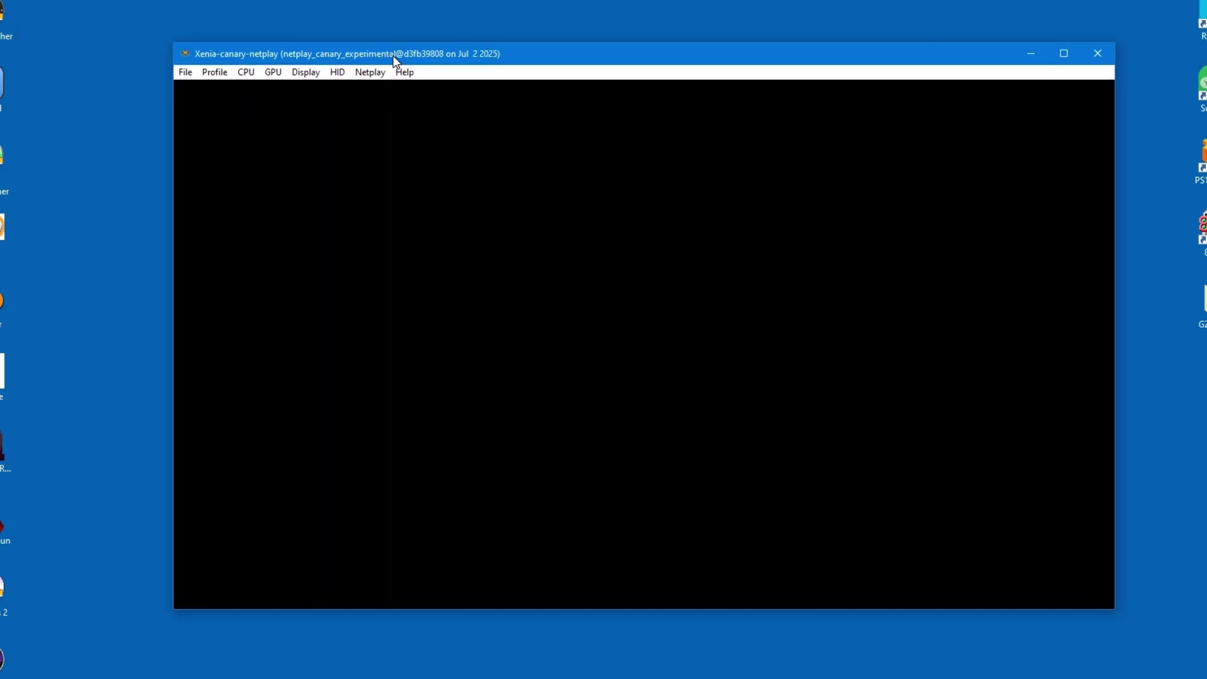
{"action": "left_click", "coordinate": [1097, 55]}
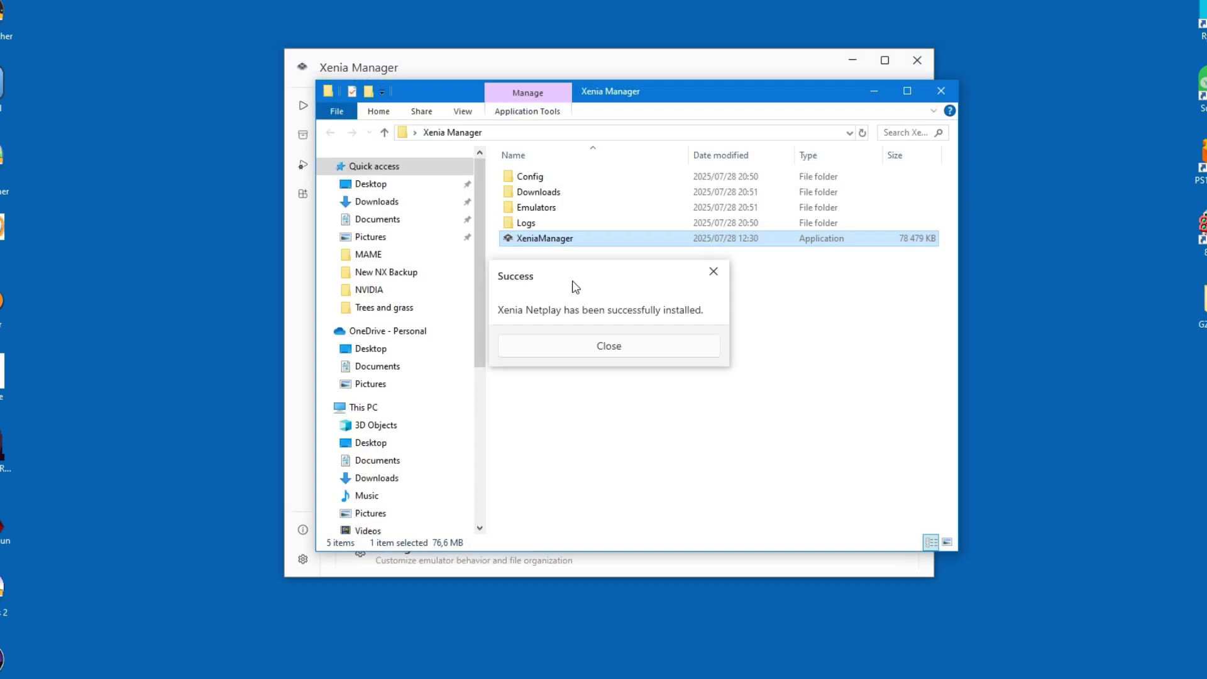
{"action": "left_click", "coordinate": [598, 353]}
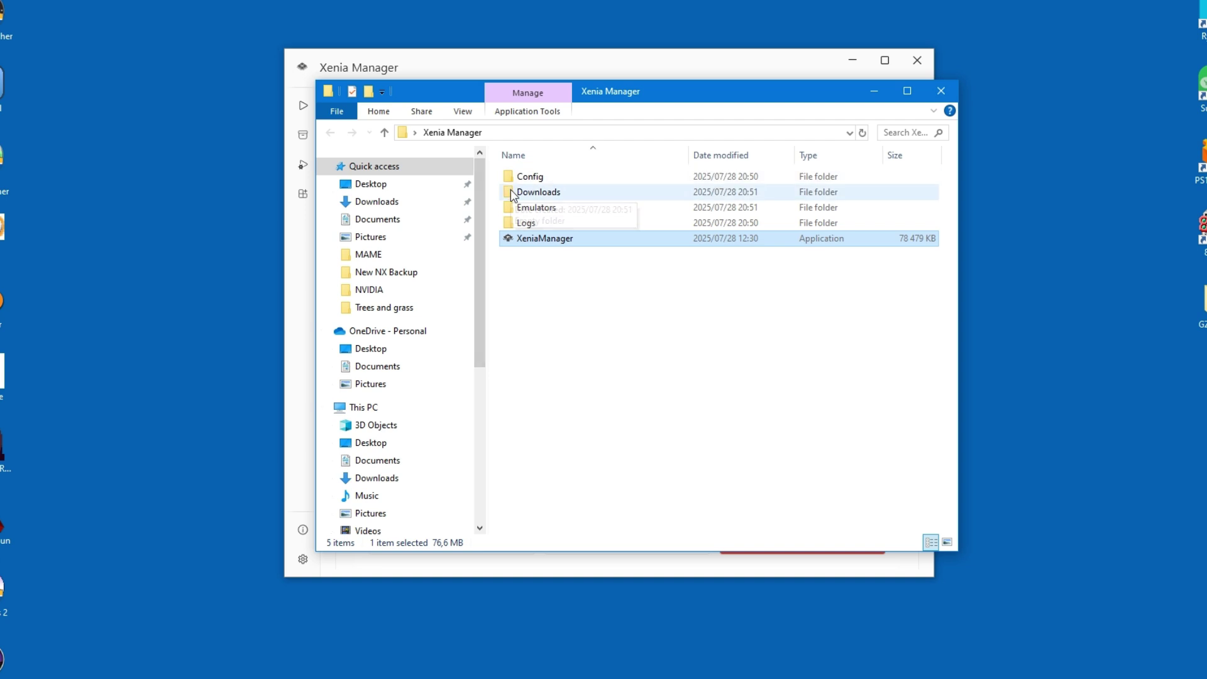
Check the contents of the Emulators folder and return to the Xenia Manager folder
{"action": "double_click", "coordinate": [539, 209]}
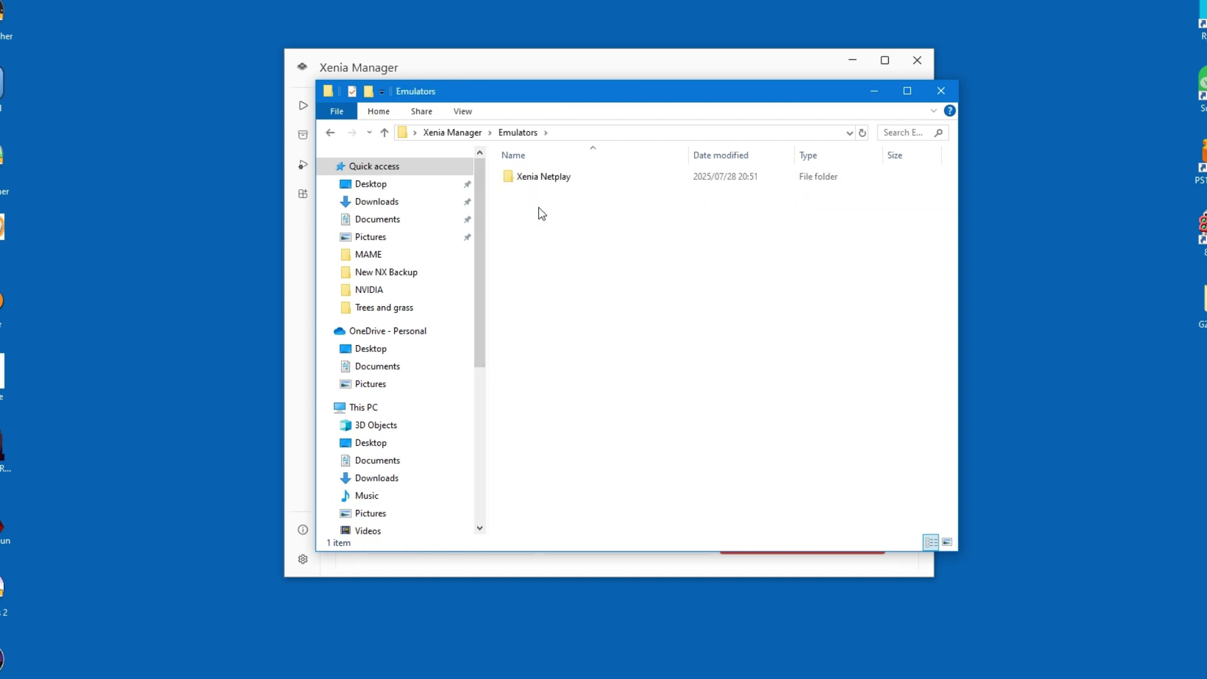
{"action": "left_click", "coordinate": [330, 132]}
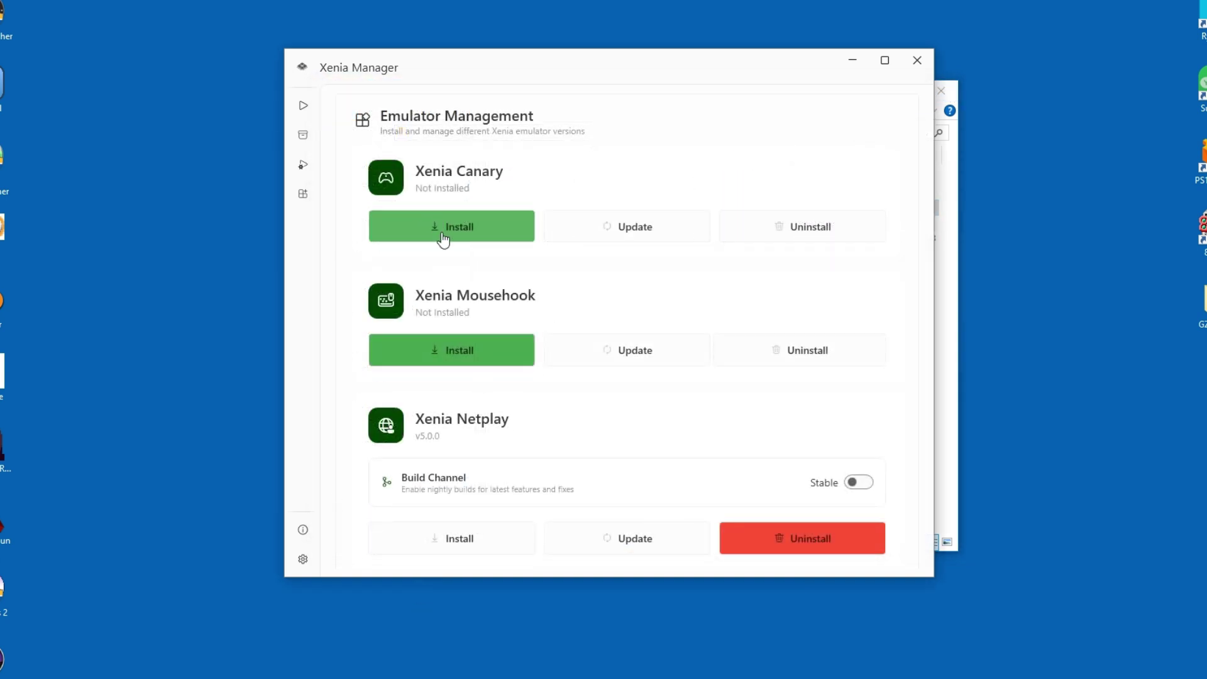
Switch Xenia Netplay's build channel to Nightly and update the emulator to that build
{"action": "left_click", "coordinate": [859, 485]}
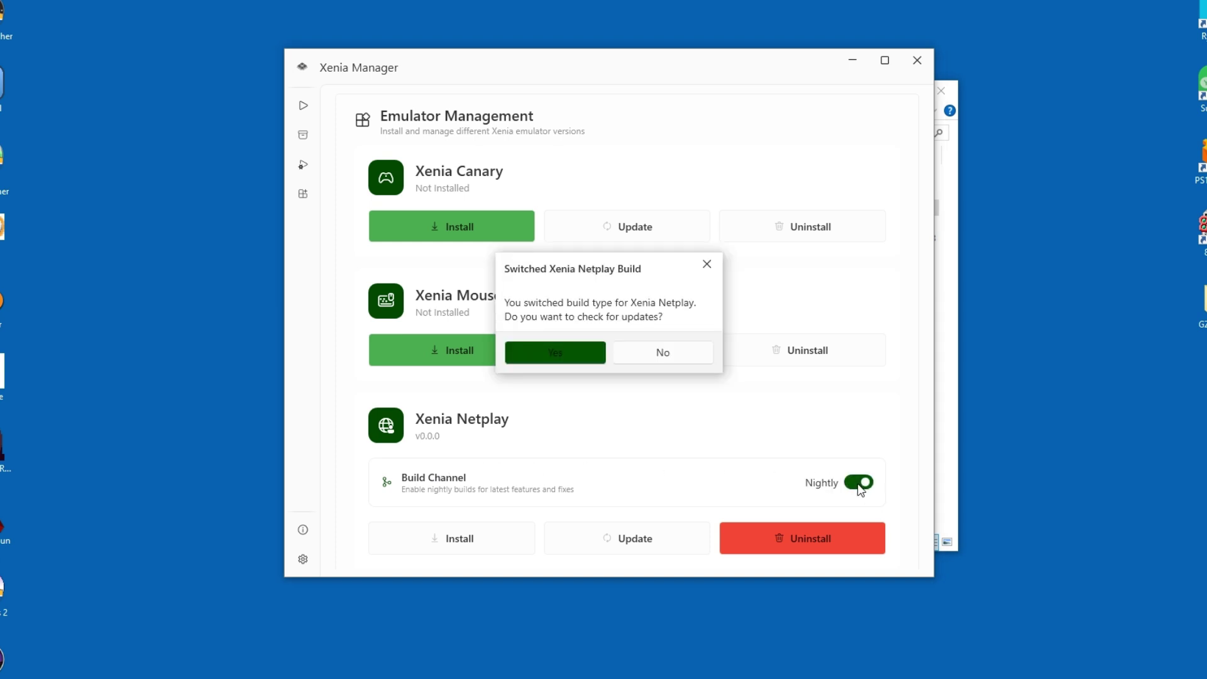
{"action": "left_click", "coordinate": [560, 358]}
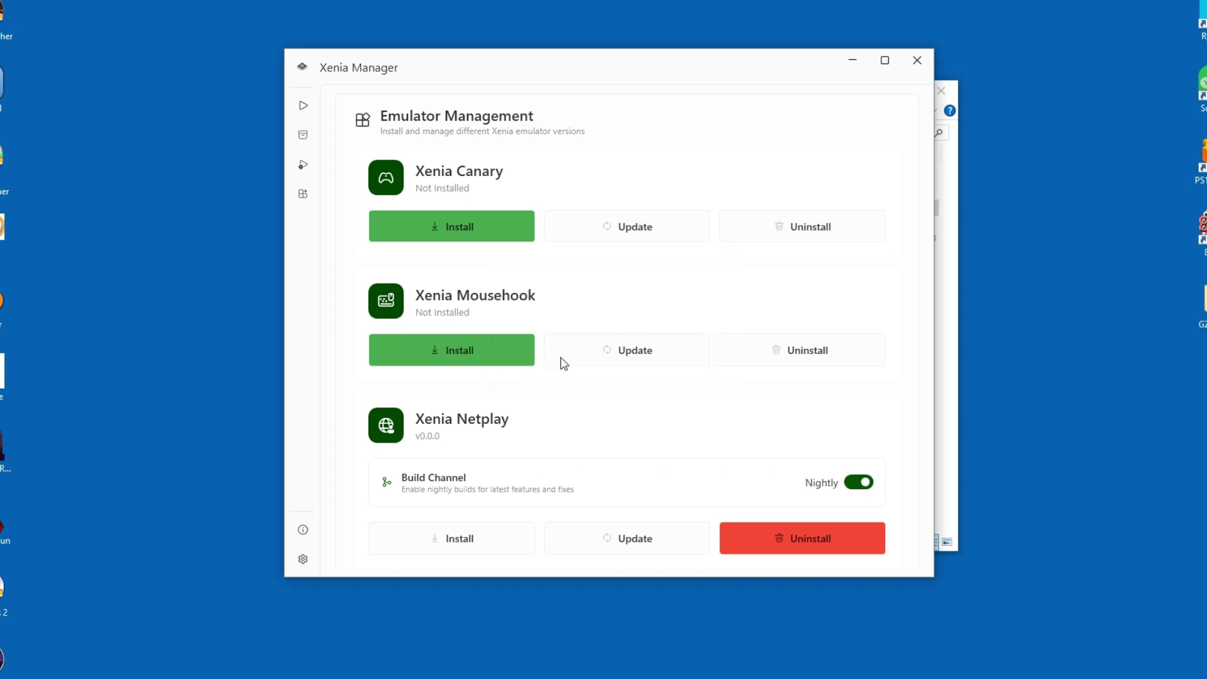
{"action": "left_click", "coordinate": [604, 548]}
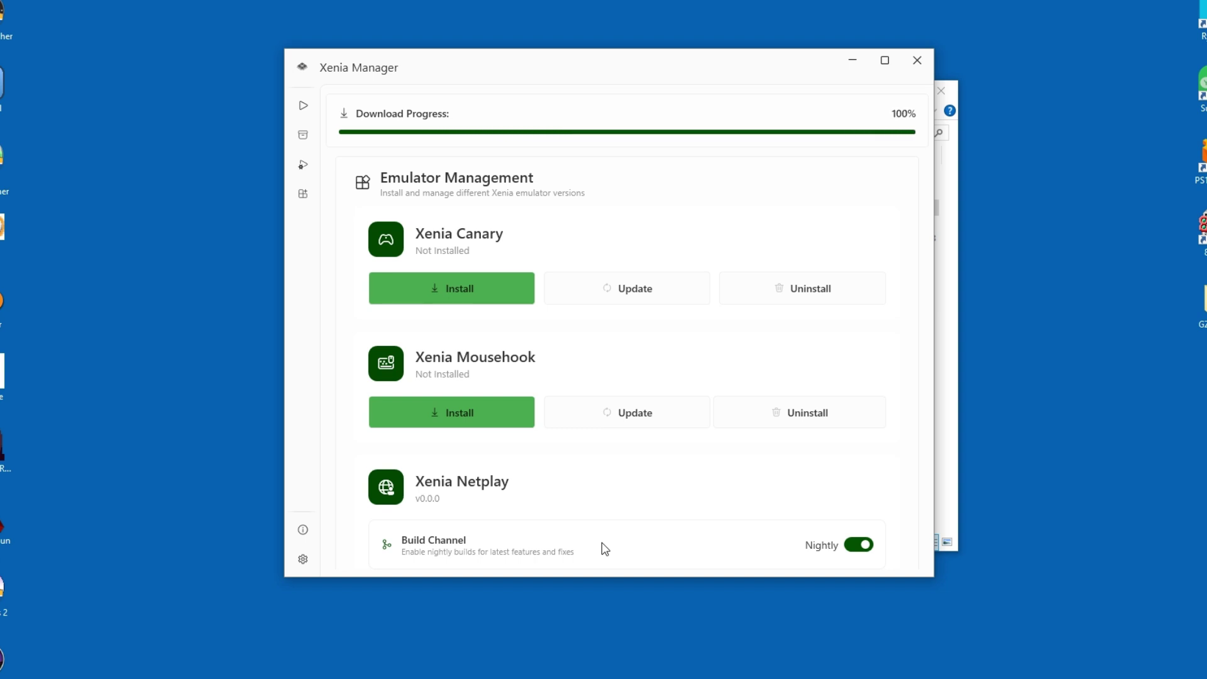
{"action": "left_click", "coordinate": [610, 348]}
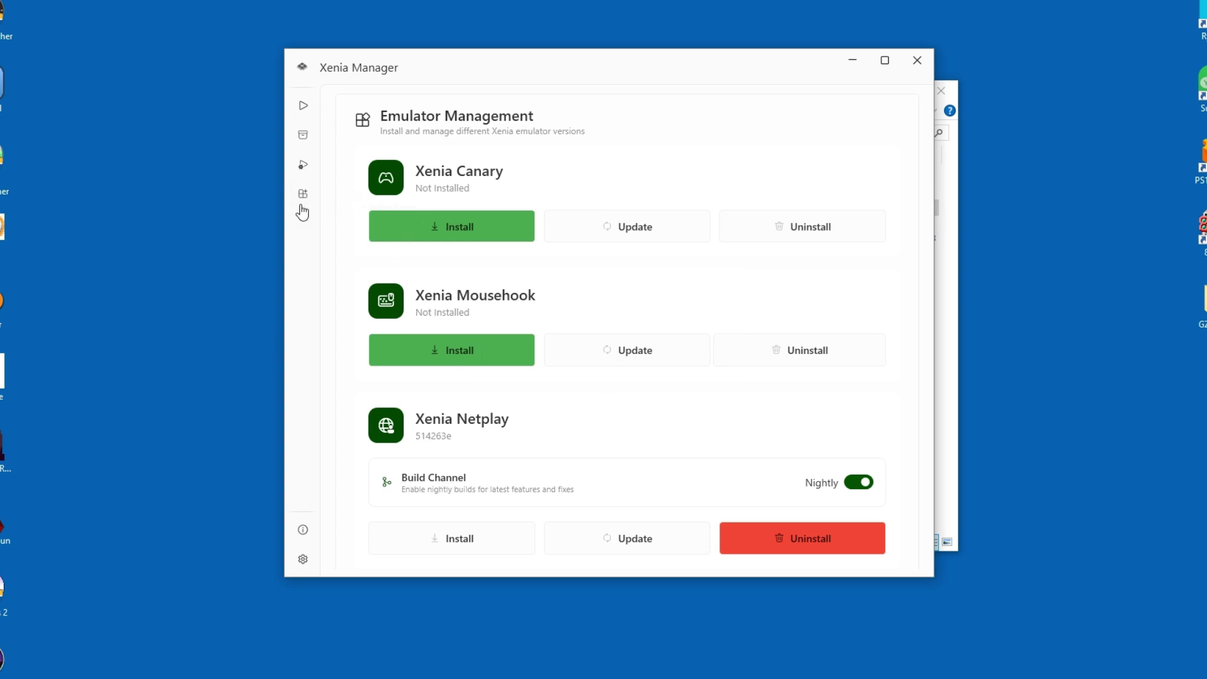
Set the Graphics API to D3D12 in the Default Xenia Netplay settings
{"action": "left_click", "coordinate": [303, 165]}
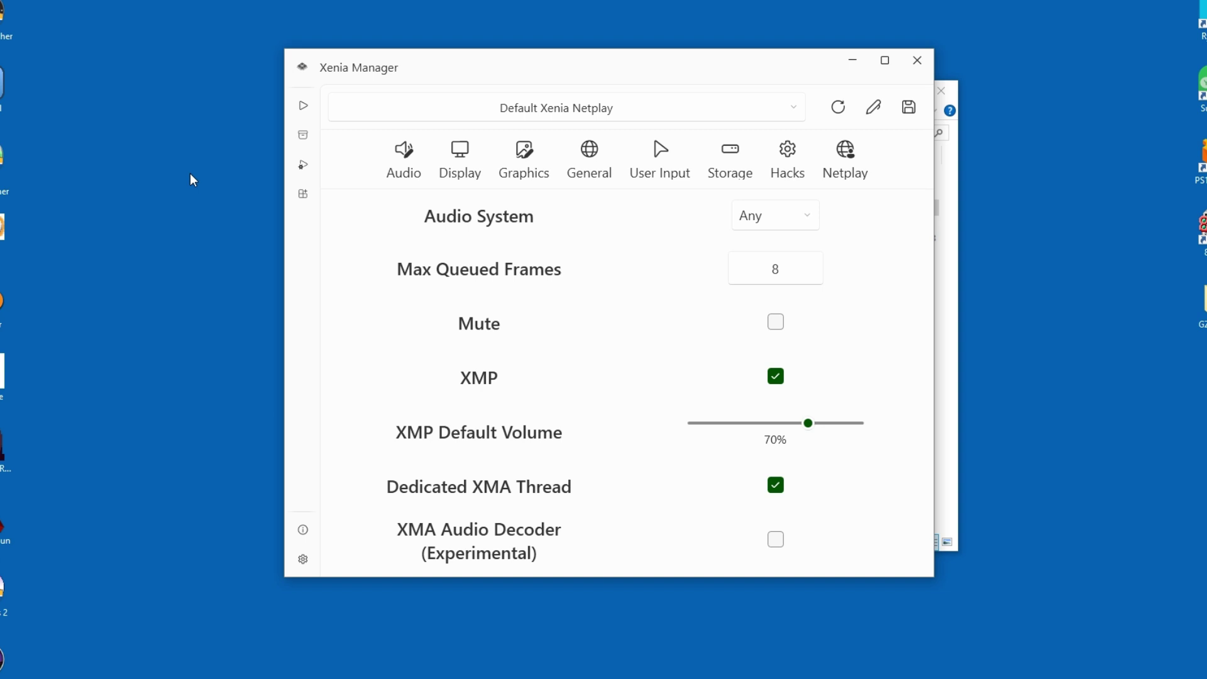
{"action": "left_click", "coordinate": [460, 167]}
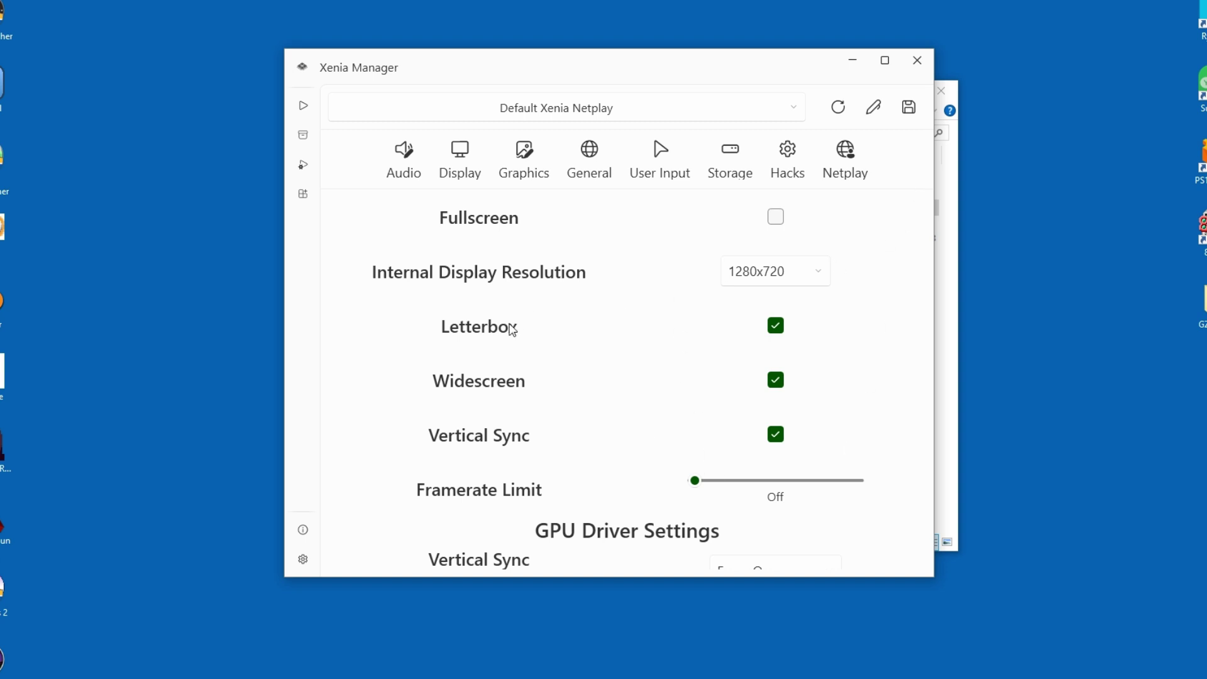
{"action": "scroll", "coordinate": [510, 330], "scroll_direction": "down", "scroll_amount": 1}
{"action": "scroll", "coordinate": [507, 324], "scroll_direction": "up", "scroll_amount": 1}
{"action": "scroll", "coordinate": [507, 325], "scroll_direction": "down", "scroll_amount": 1}
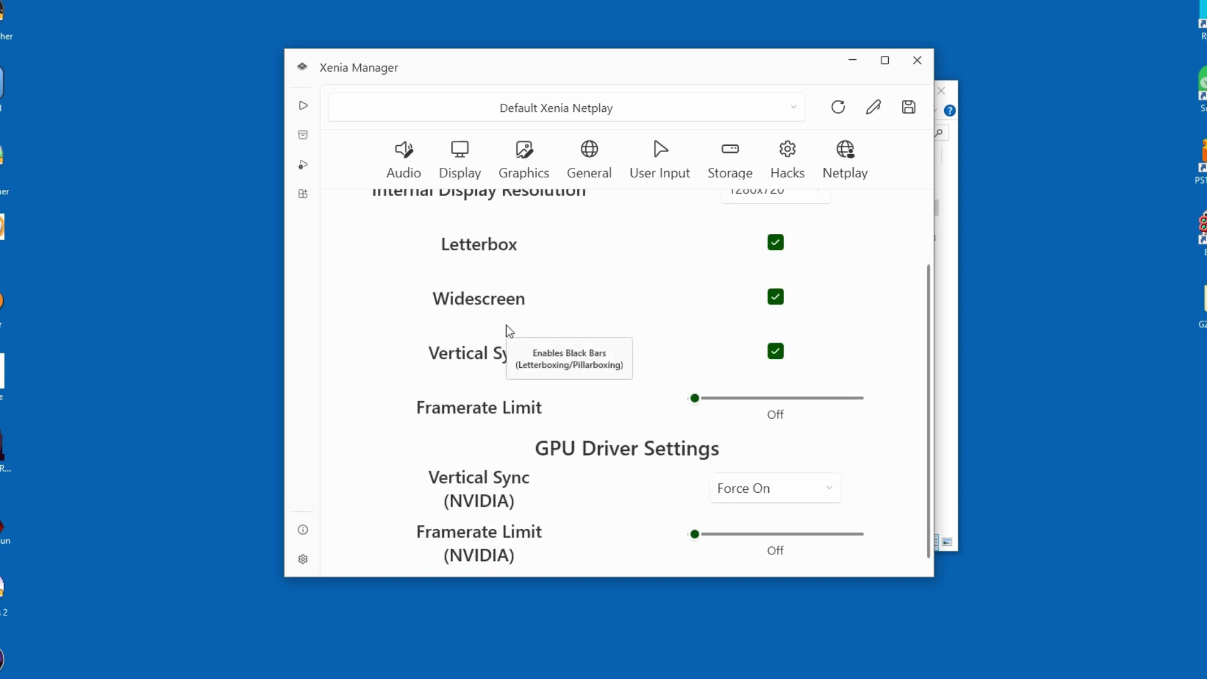
{"action": "left_click", "coordinate": [524, 162]}
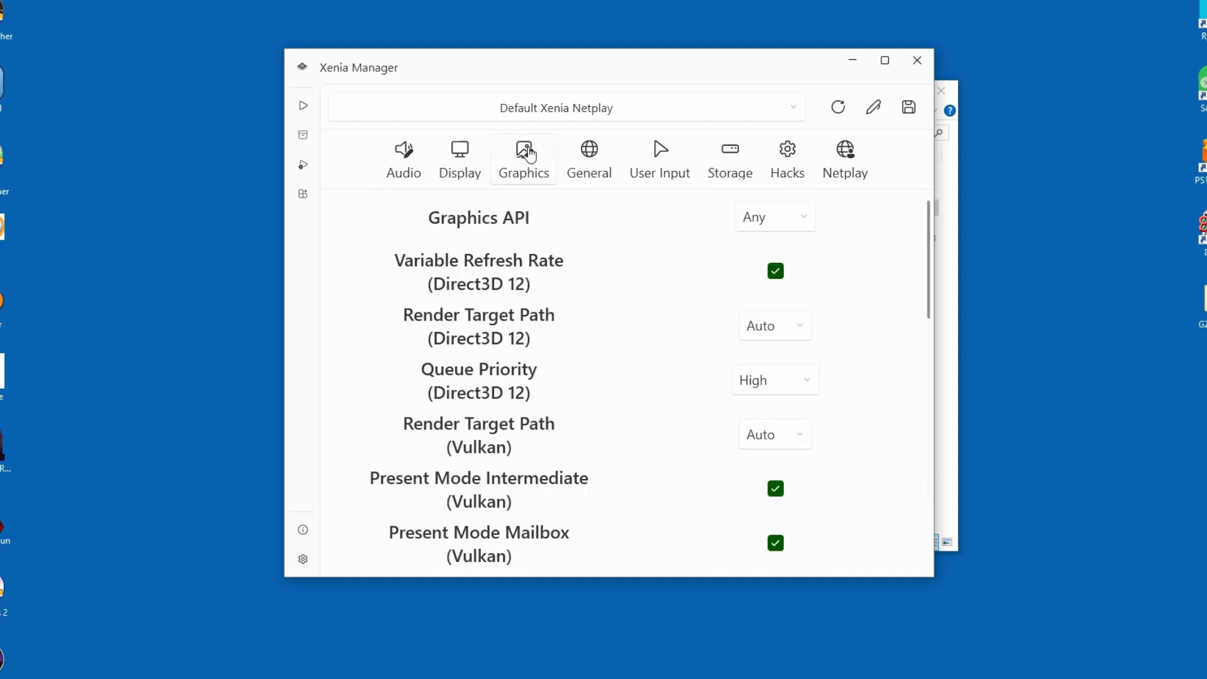
{"action": "left_click", "coordinate": [786, 221]}
{"action": "left_click", "coordinate": [767, 295]}
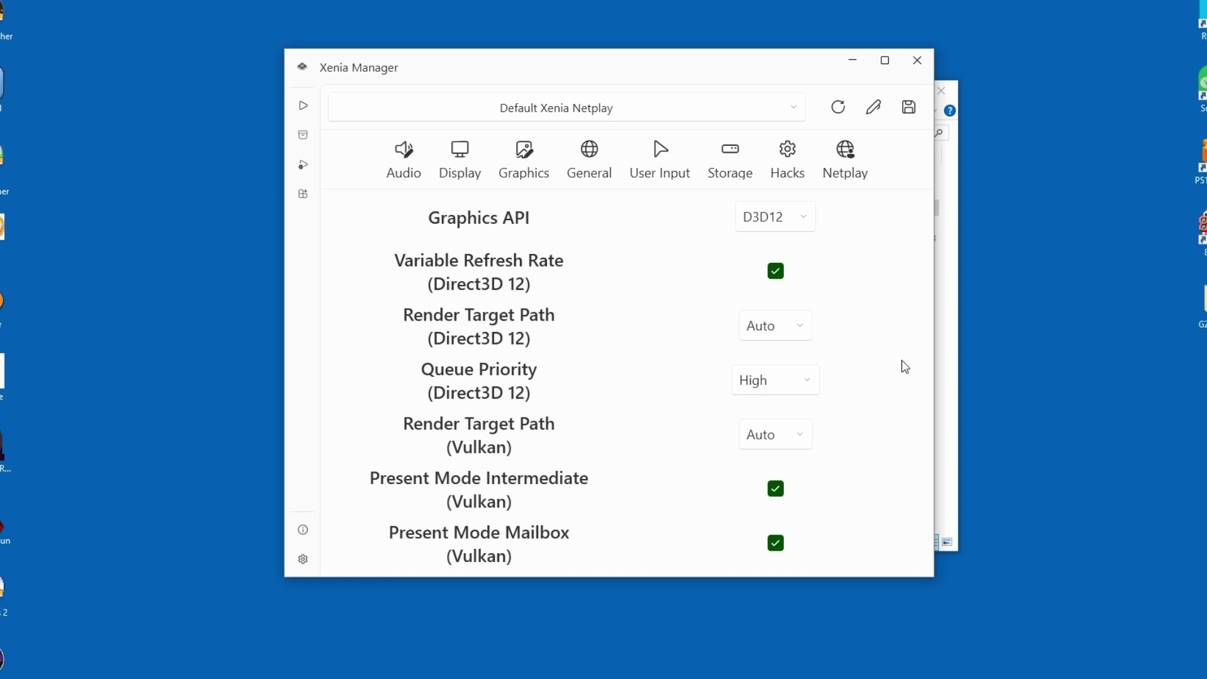
Set the Input System to XInput in the user input settings
{"action": "scroll", "coordinate": [850, 380], "scroll_direction": "down", "scroll_amount": 5}
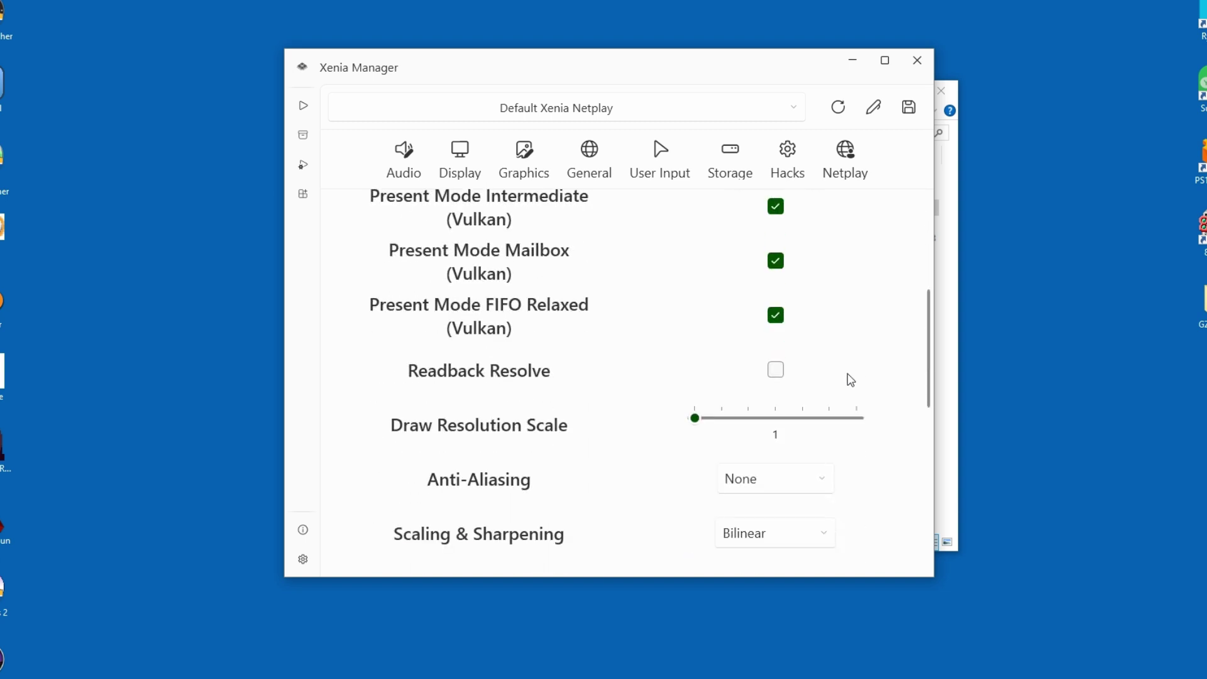
{"action": "scroll", "coordinate": [850, 380], "scroll_direction": "down", "scroll_amount": 3}
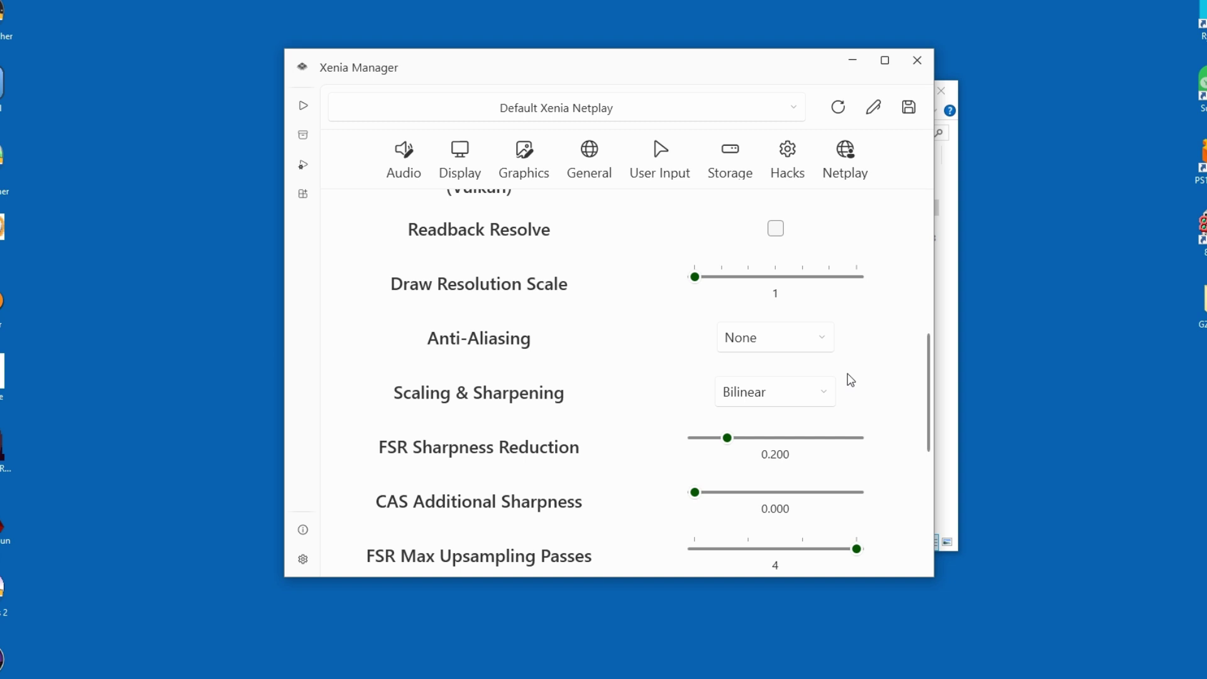
{"action": "scroll", "coordinate": [850, 379], "scroll_direction": "down", "scroll_amount": 3}
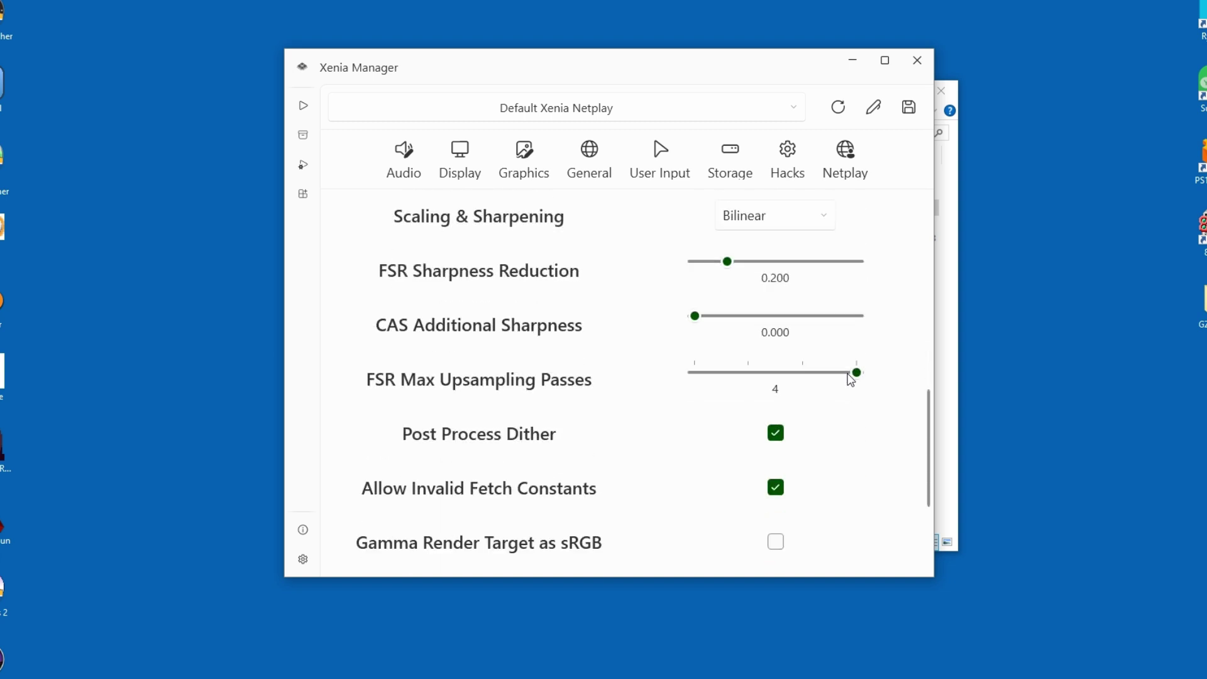
{"action": "scroll", "coordinate": [850, 380], "scroll_direction": "down", "scroll_amount": 3}
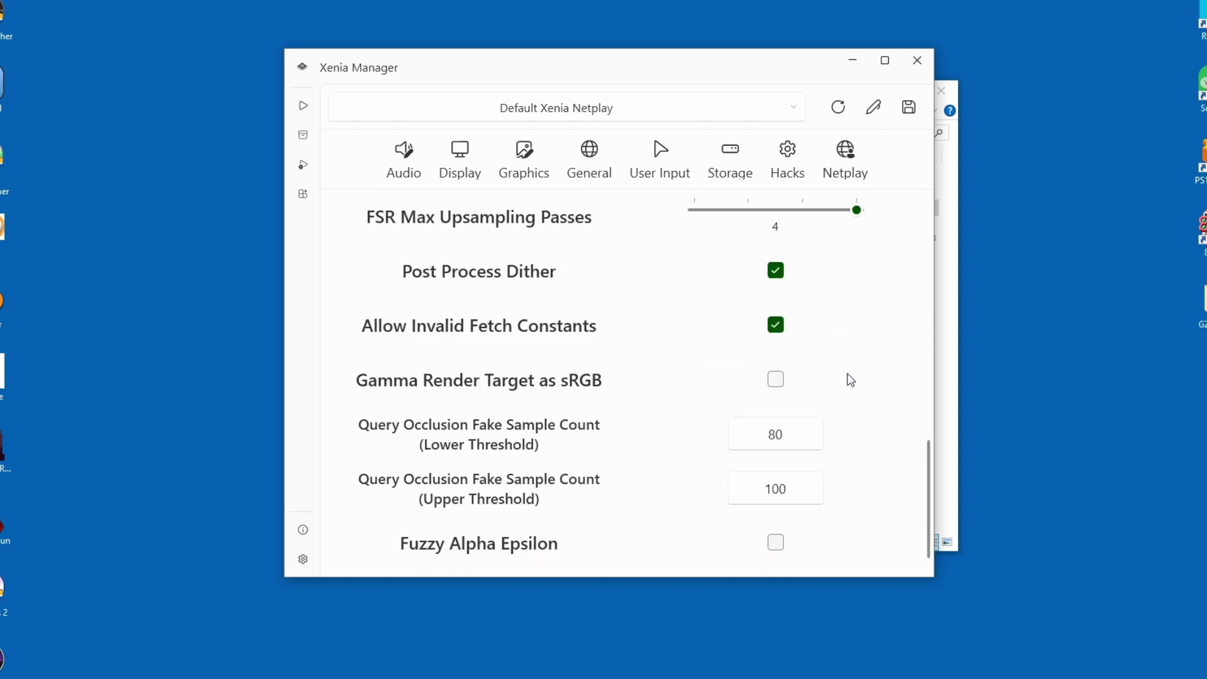
{"action": "left_click", "coordinate": [781, 226]}
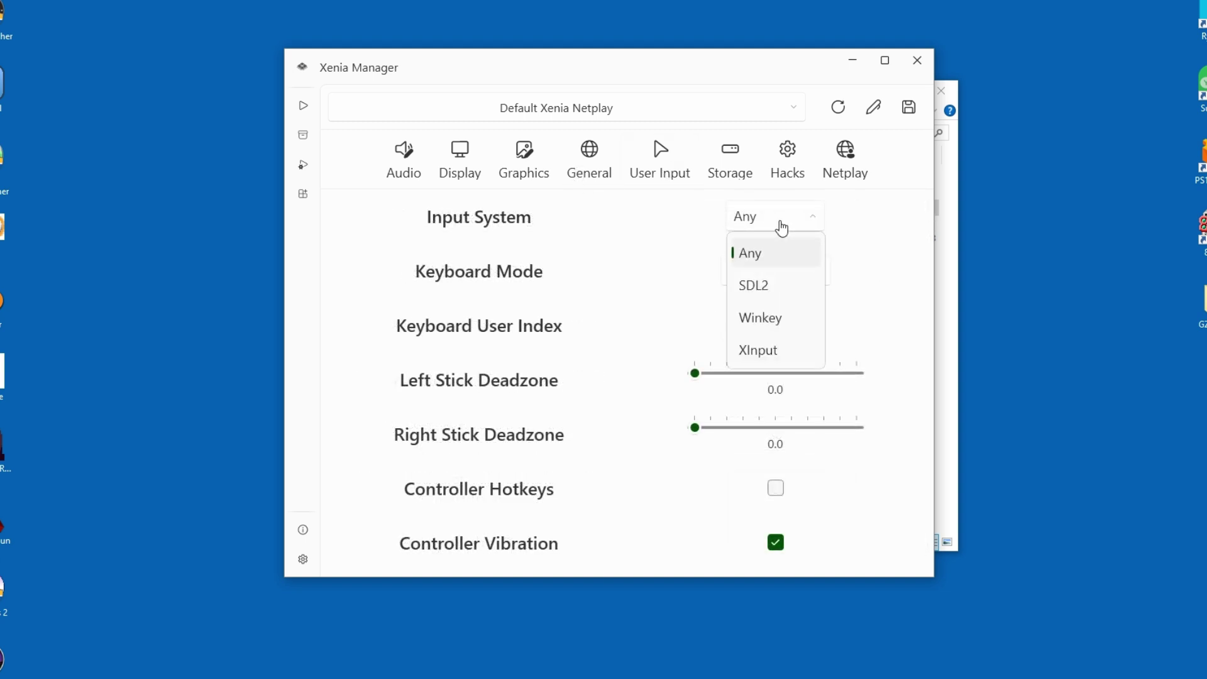
{"action": "left_click", "coordinate": [763, 353]}
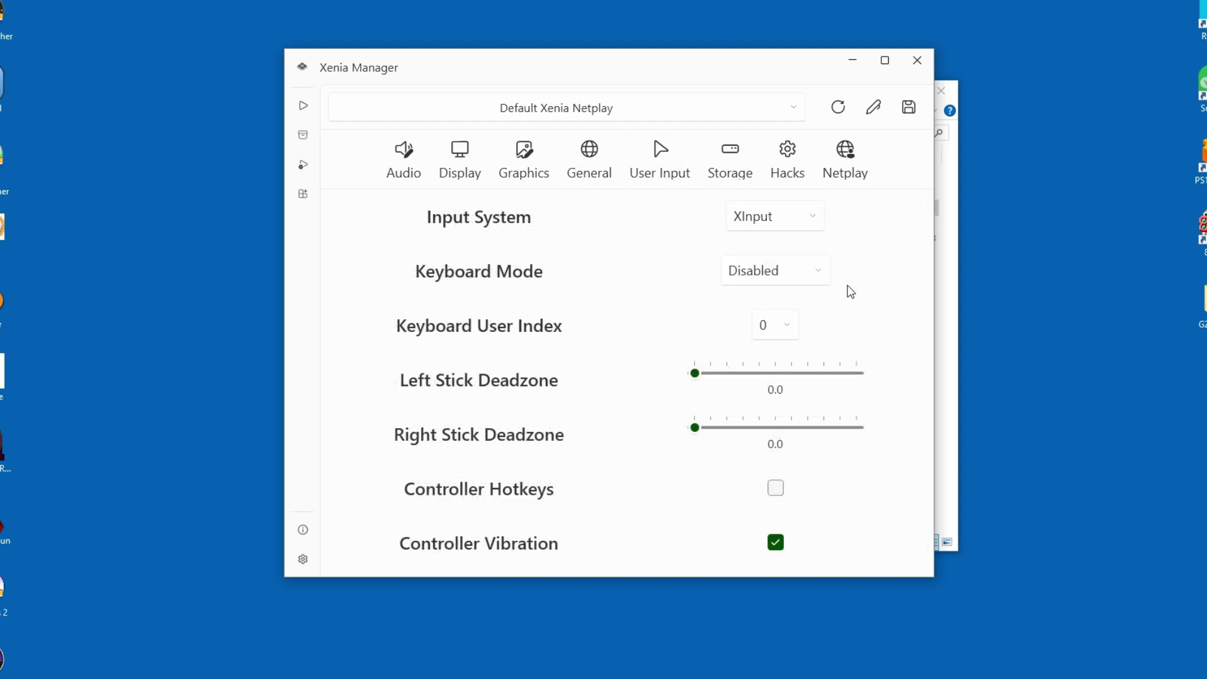
{"action": "left_click", "coordinate": [796, 229]}
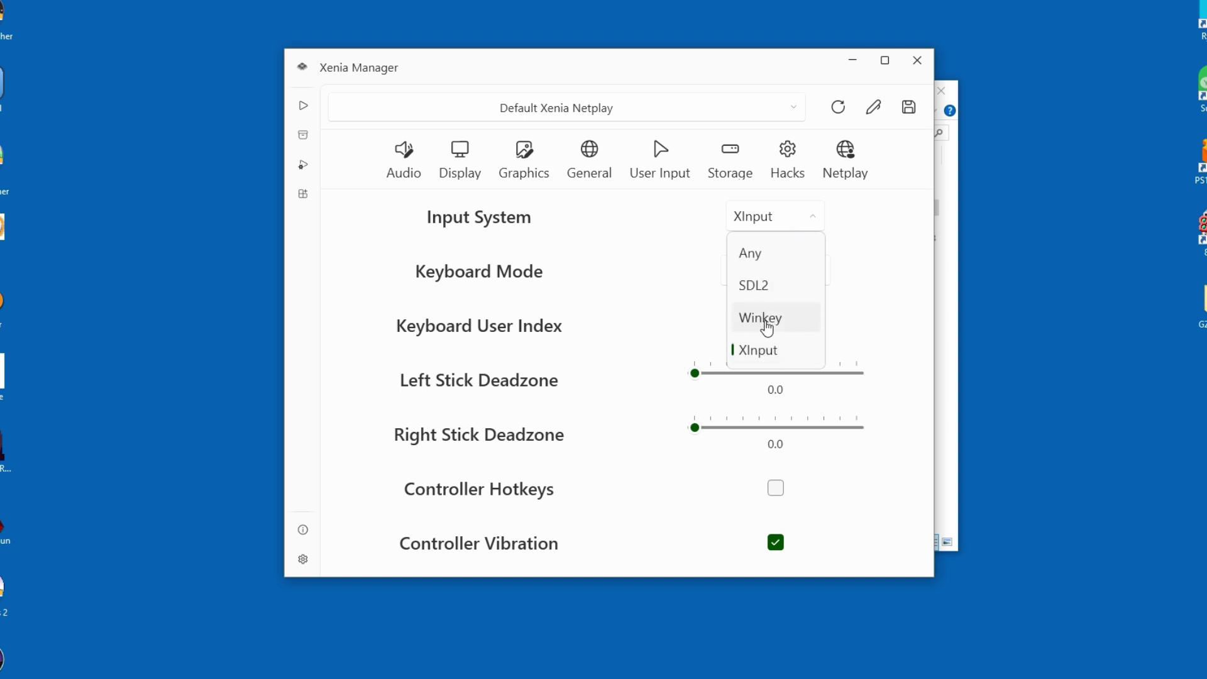
{"action": "left_click", "coordinate": [868, 311]}
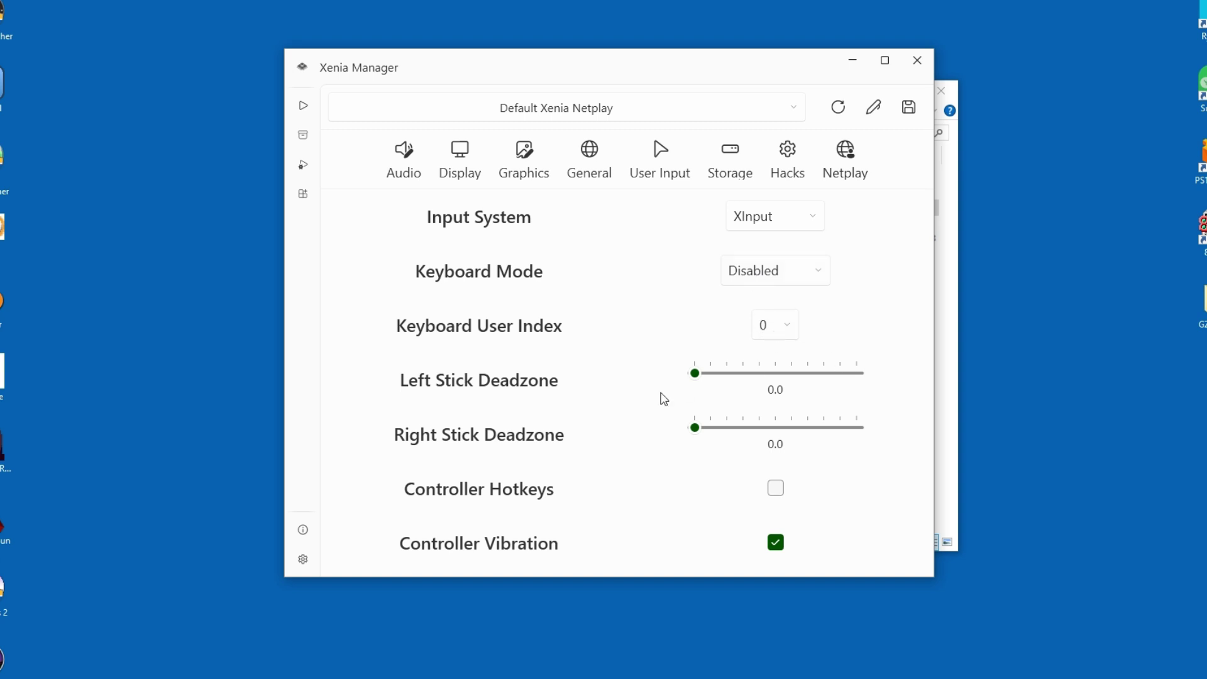
Review the Netplay settings and the available Network Mode options
{"action": "left_click", "coordinate": [727, 179]}
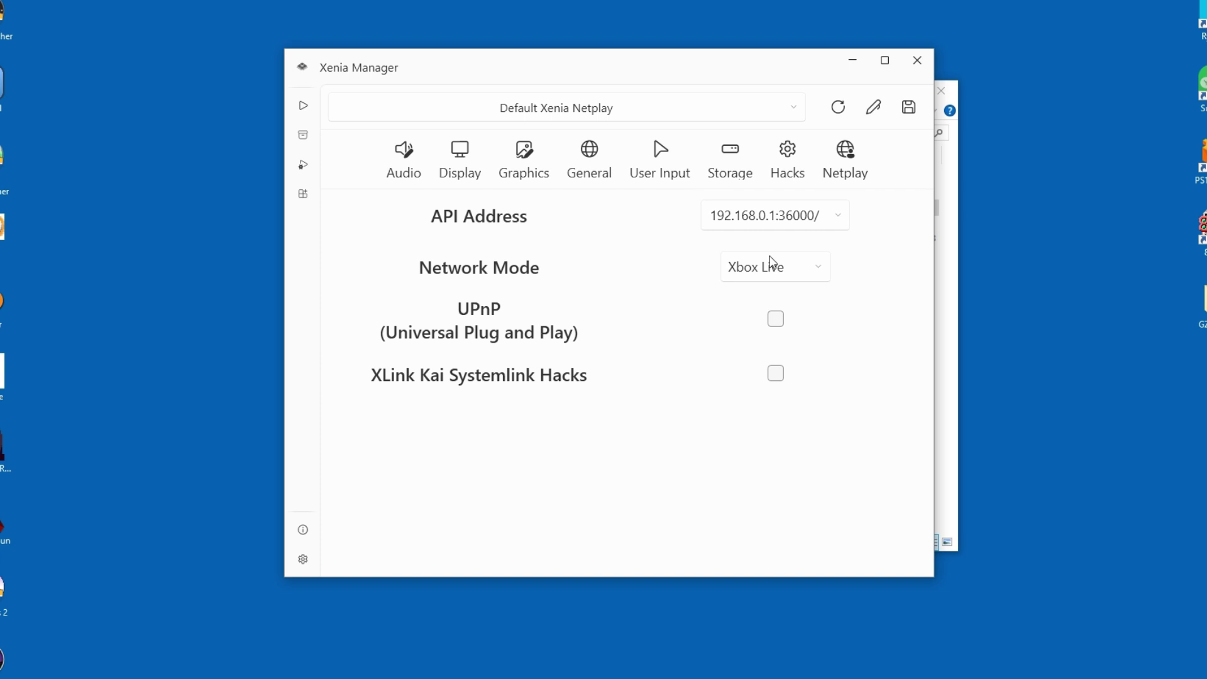
{"action": "left_click", "coordinate": [805, 266]}
{"action": "left_click", "coordinate": [808, 267]}
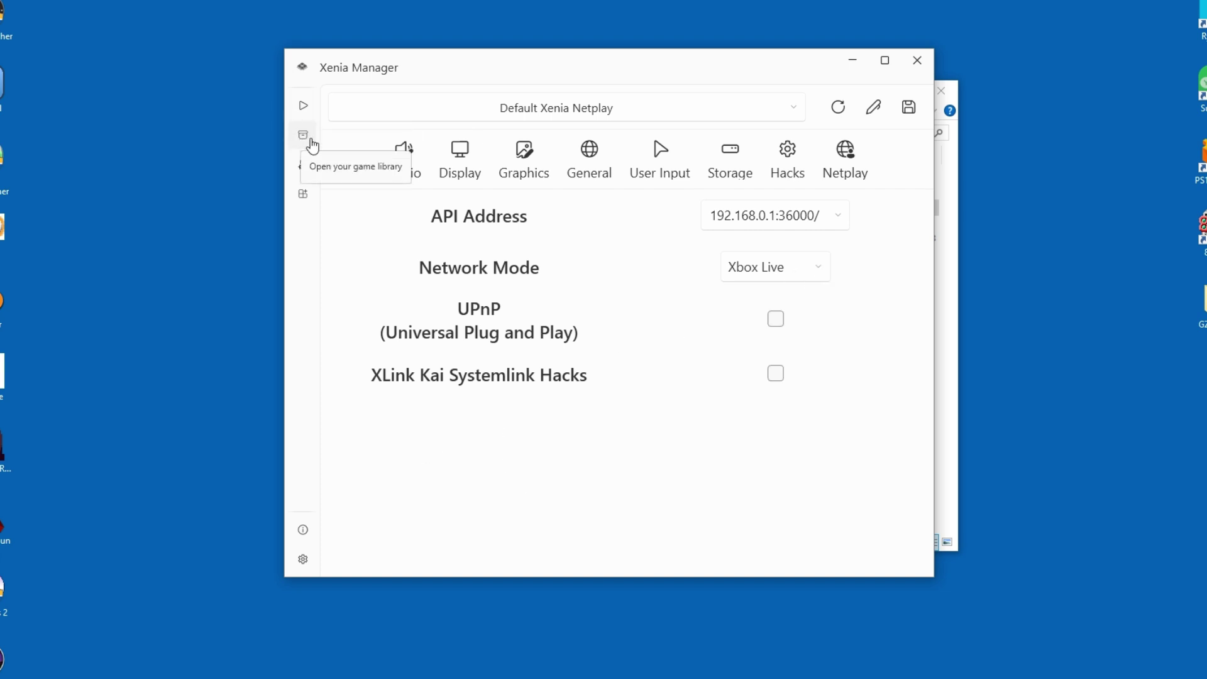
Close Xenia Manager, move the Xbox 360 Games folder from the desktop into the Xenia Manager folder, and check its Forza 2 contents
{"action": "left_click", "coordinate": [919, 60]}
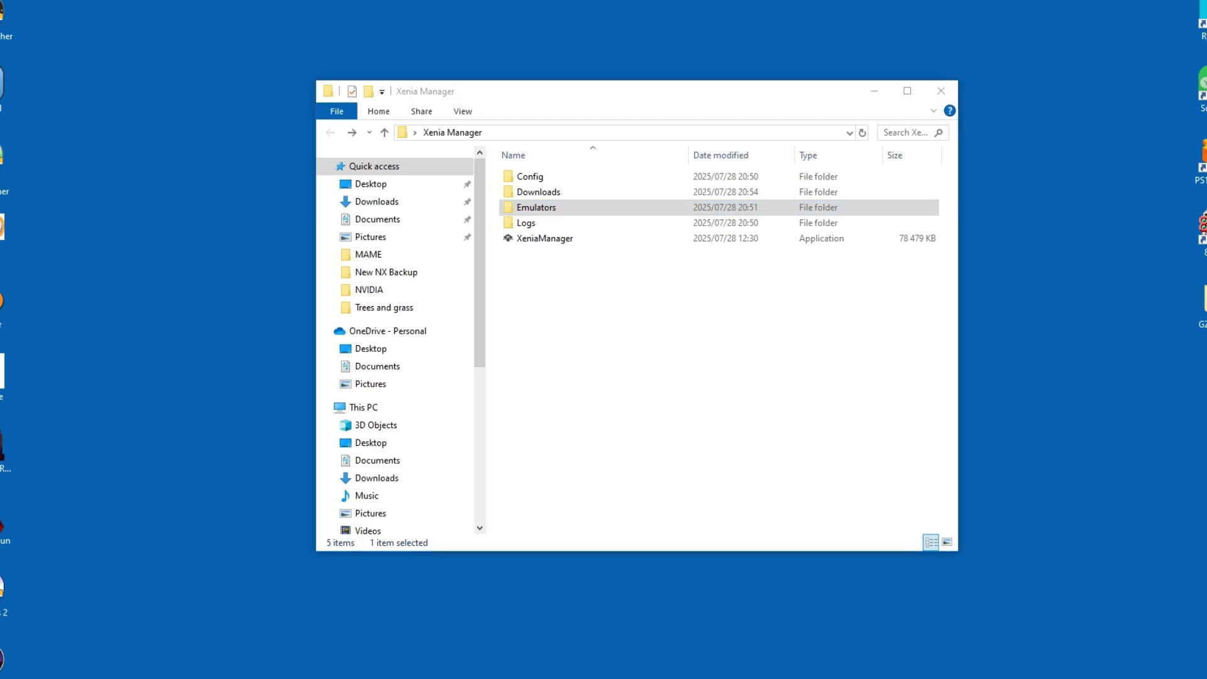
{"action": "left_click_drag", "start_coordinate": [121, 25], "coordinate": [587, 336]}
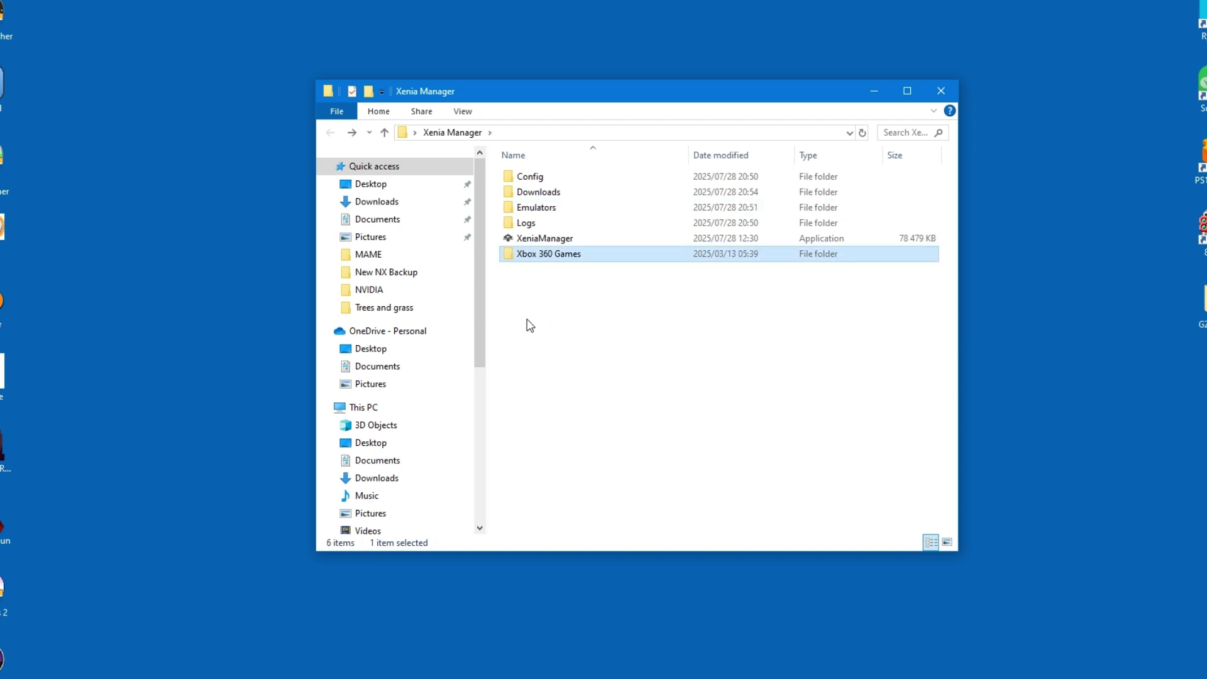
{"action": "double_click", "coordinate": [533, 255]}
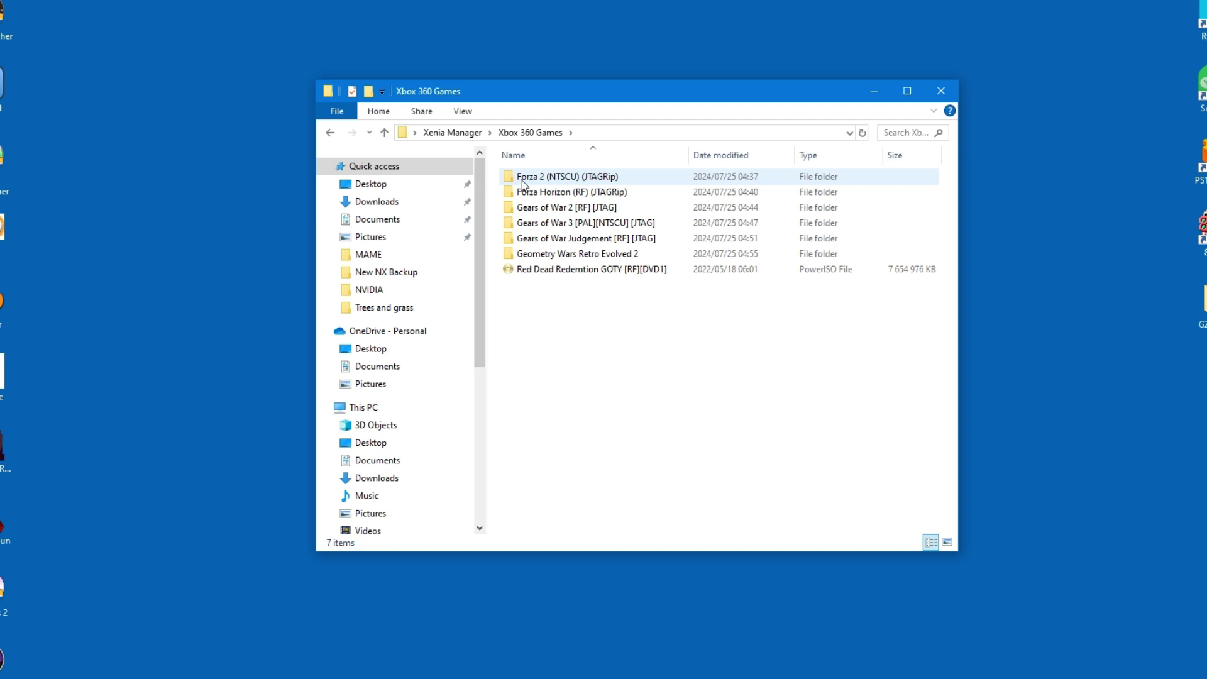
{"action": "double_click", "coordinate": [573, 184]}
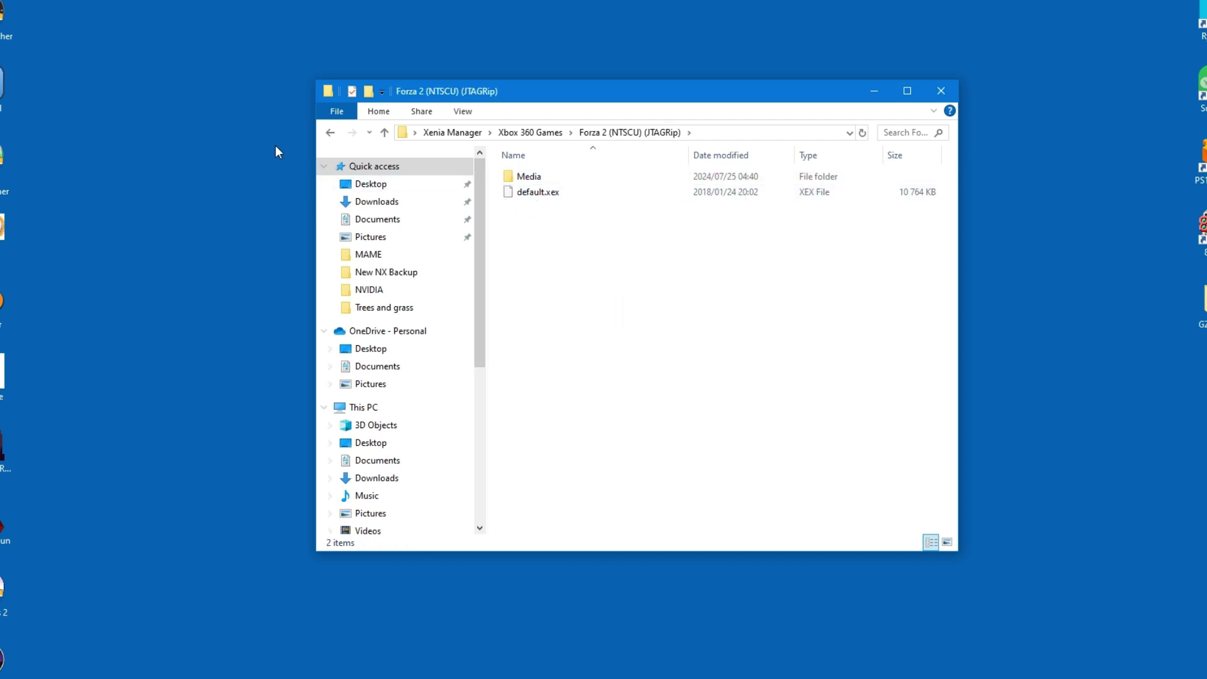
{"action": "left_click", "coordinate": [330, 133]}
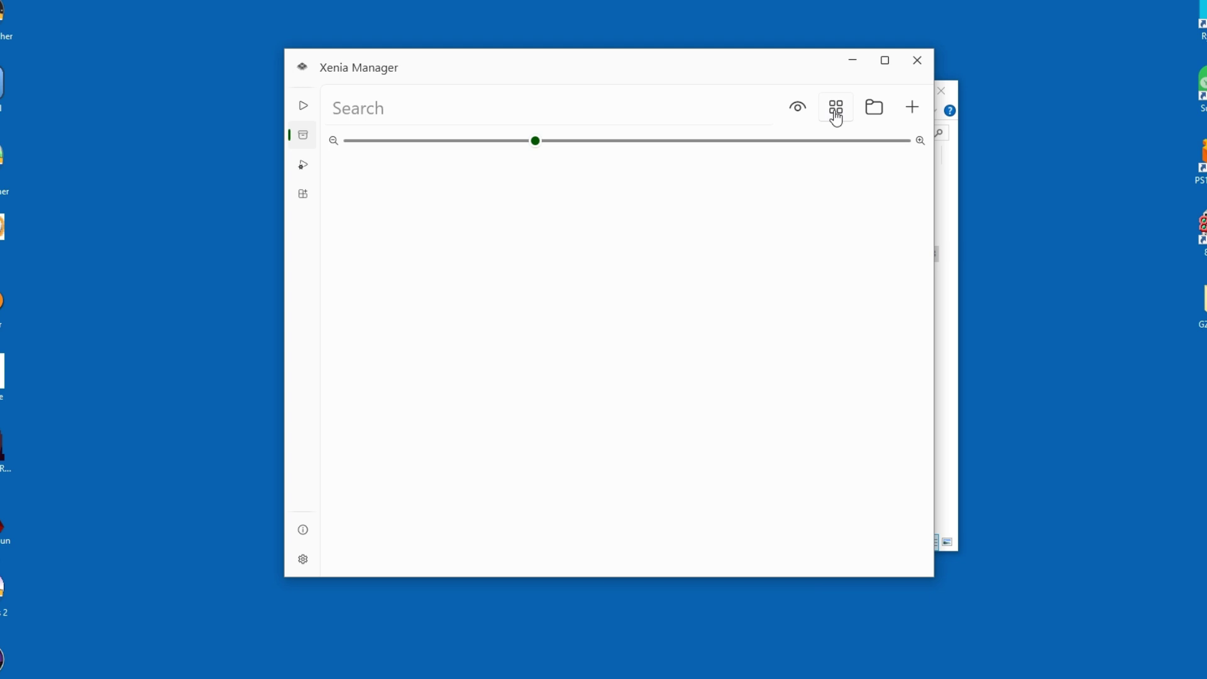
Scan the Xbox 360 Games folder inside Desktop > Xenia Manager to add its games to Xenia Manager's library
{"action": "left_click", "coordinate": [873, 114]}
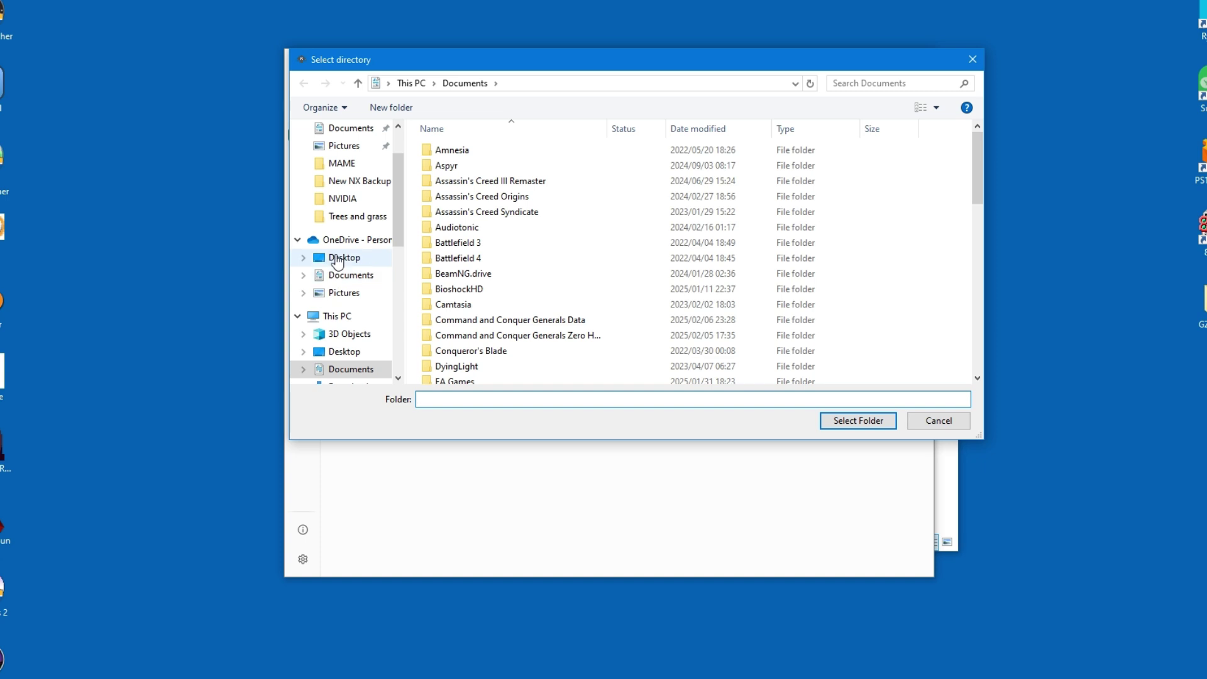
{"action": "left_click", "coordinate": [339, 352]}
{"action": "double_click", "coordinate": [471, 296]}
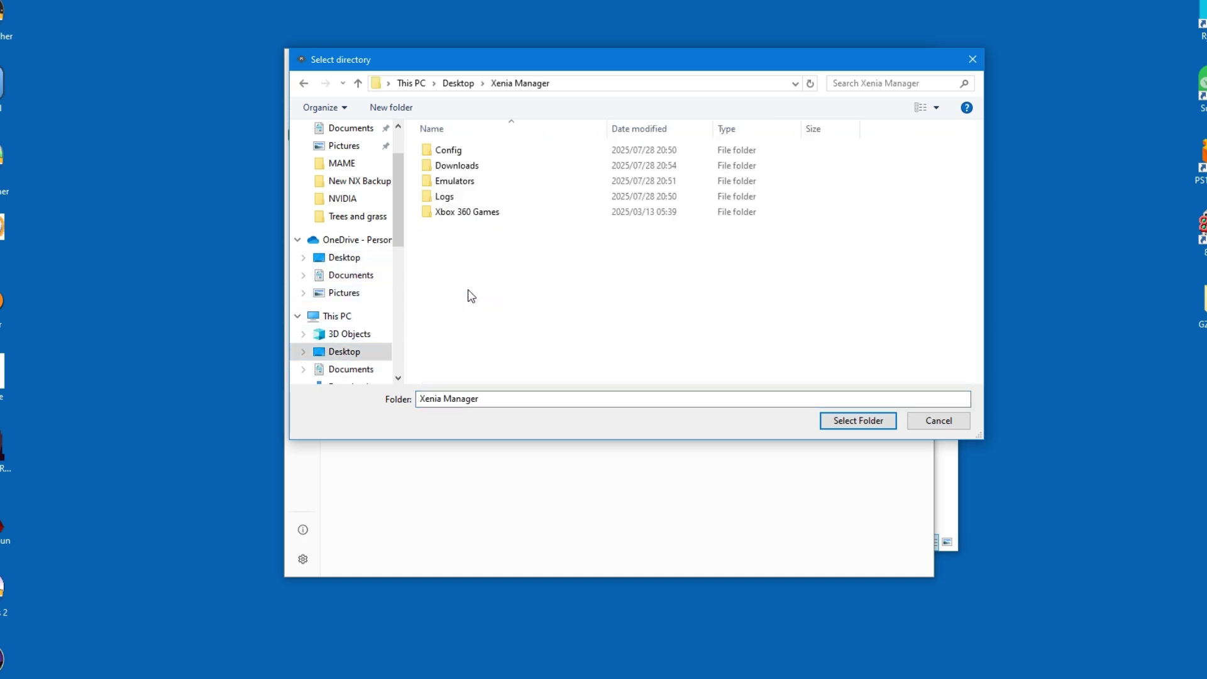
{"action": "left_click", "coordinate": [450, 211]}
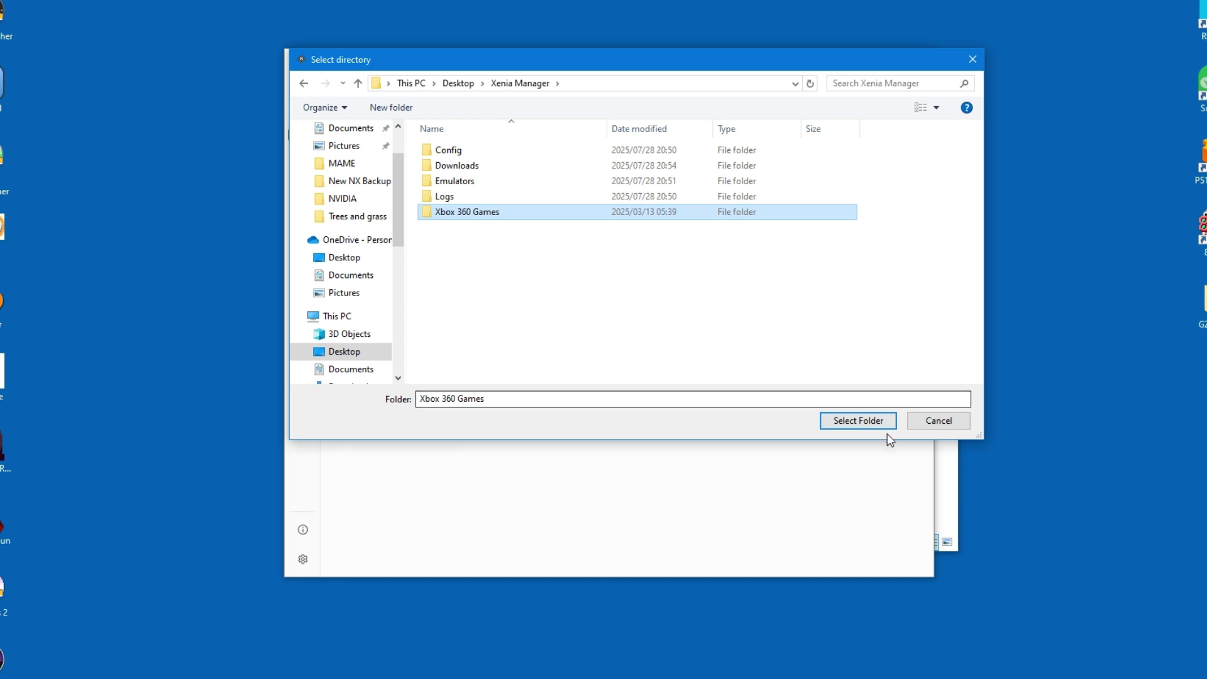
{"action": "left_click", "coordinate": [865, 423]}
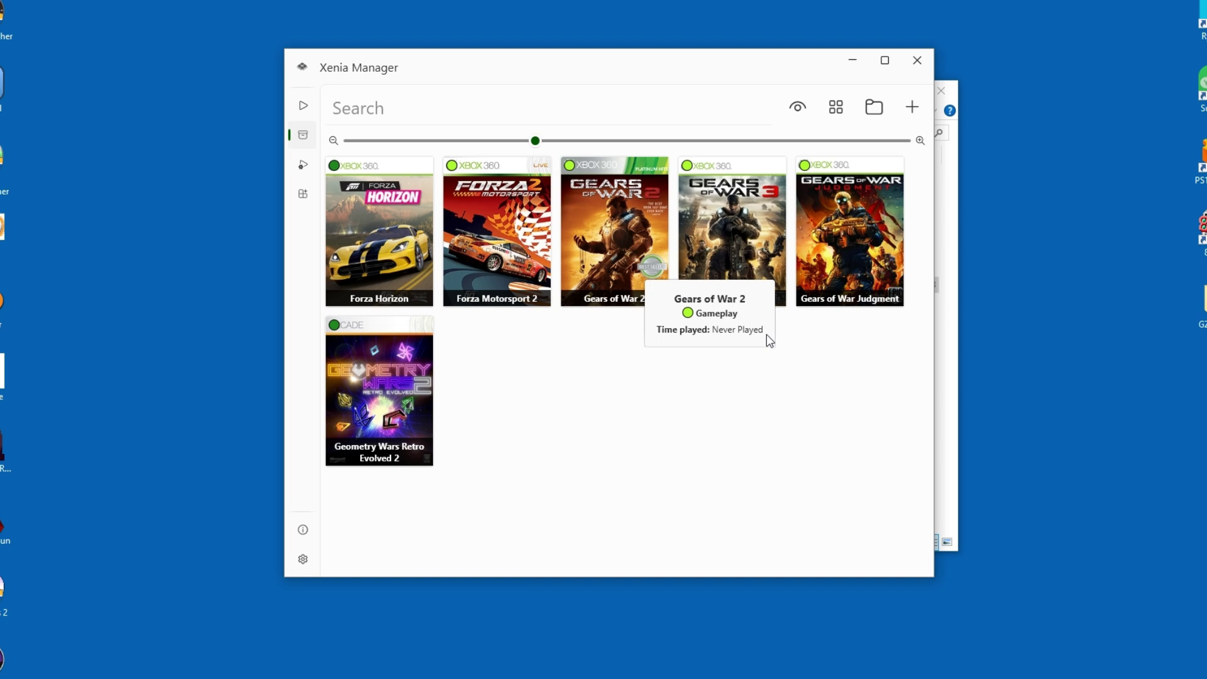
Add the Red Dead Redemption GOTY [RF][DVD1] disc image to the library and download its GOTY, Disc 1 Canary patch
{"action": "left_click", "coordinate": [913, 108]}
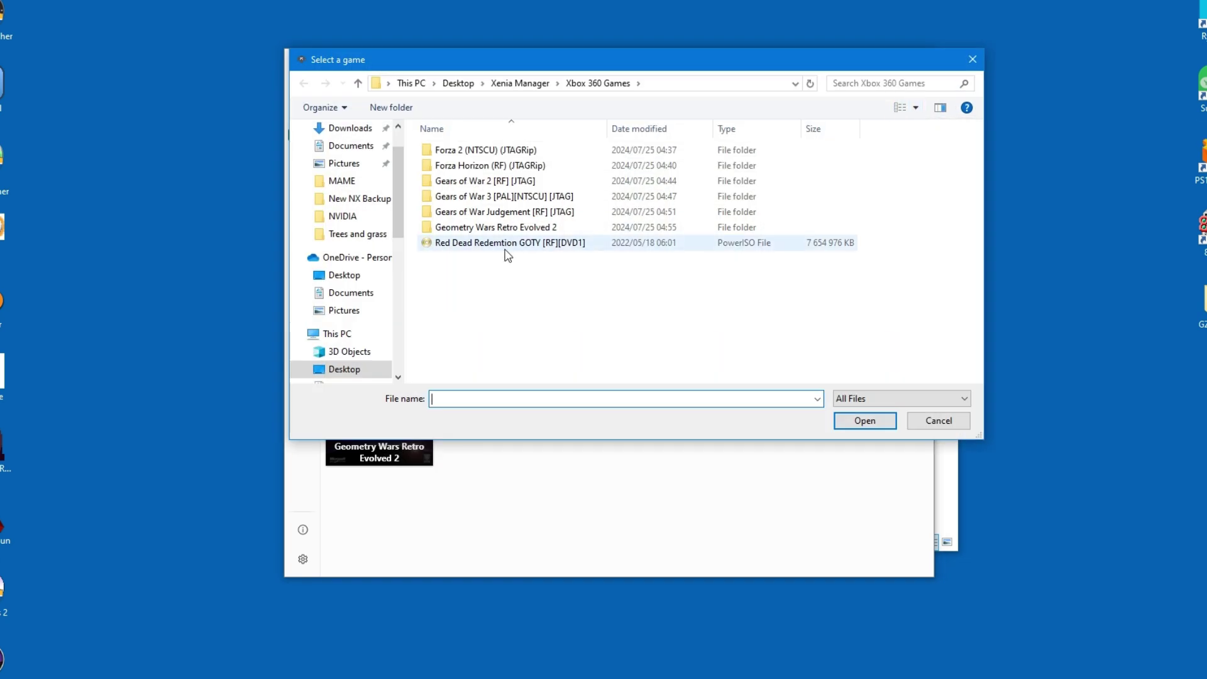
{"action": "double_click", "coordinate": [553, 316]}
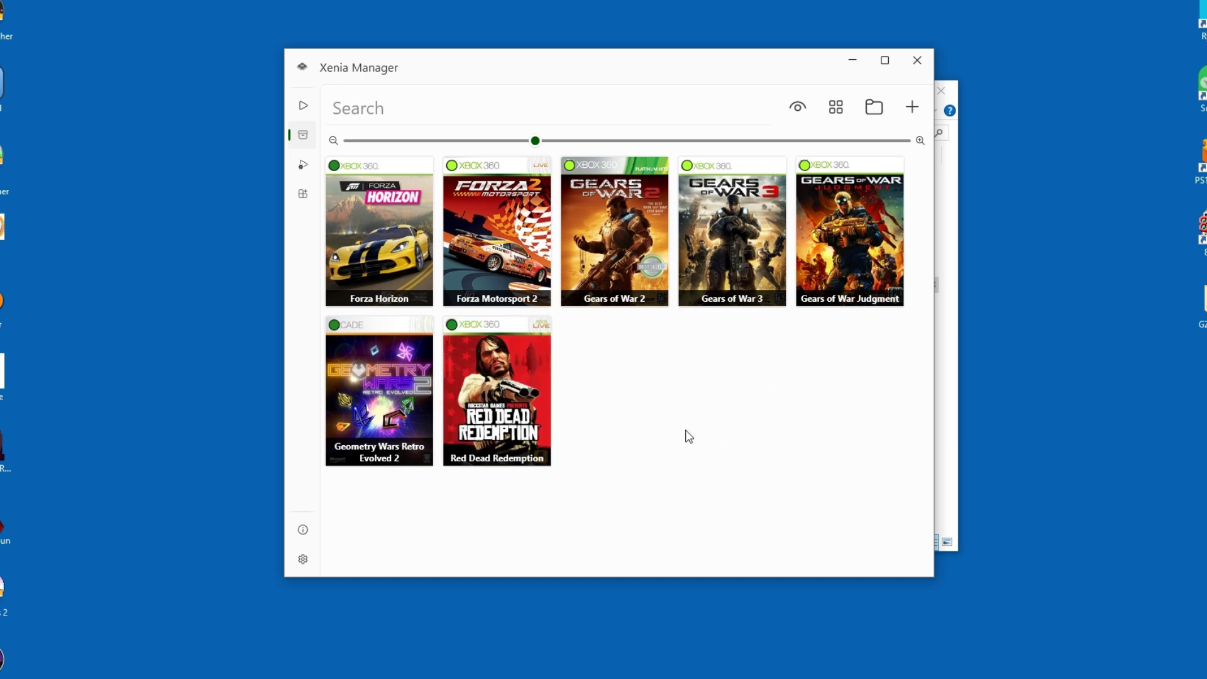
{"action": "right_click", "coordinate": [489, 383]}
{"action": "mouse_move", "coordinate": [576, 423]}
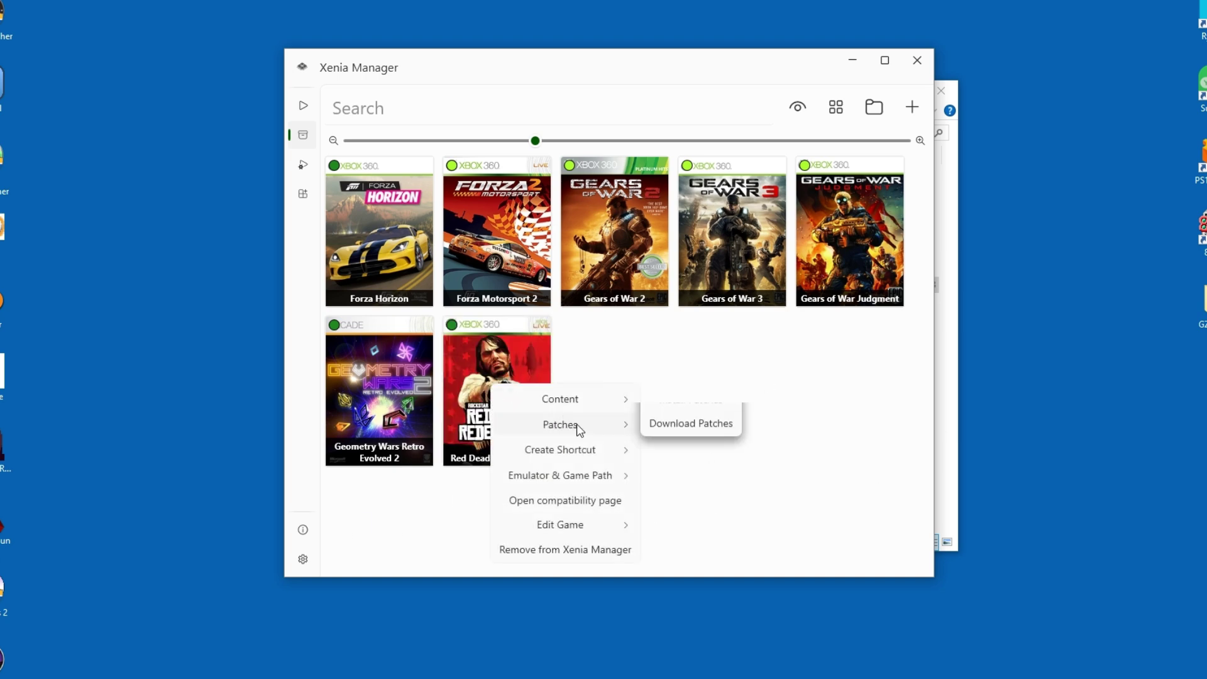
{"action": "left_click", "coordinate": [679, 449]}
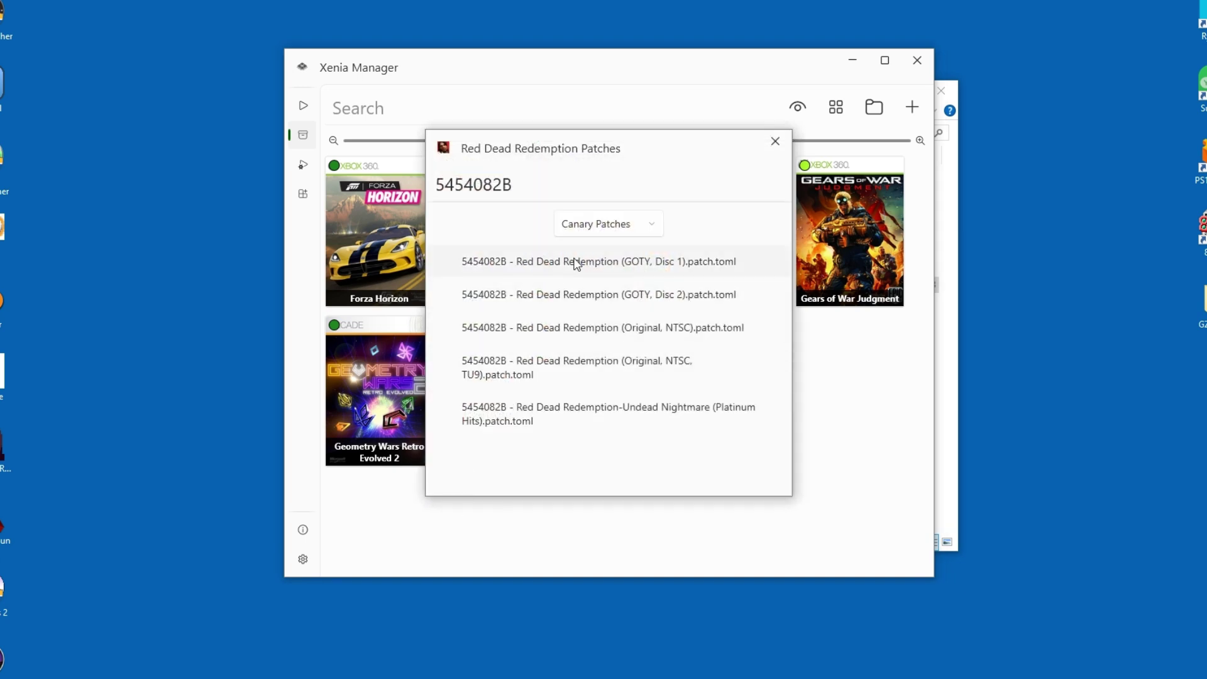
{"action": "left_click", "coordinate": [575, 262]}
{"action": "left_click", "coordinate": [592, 350]}
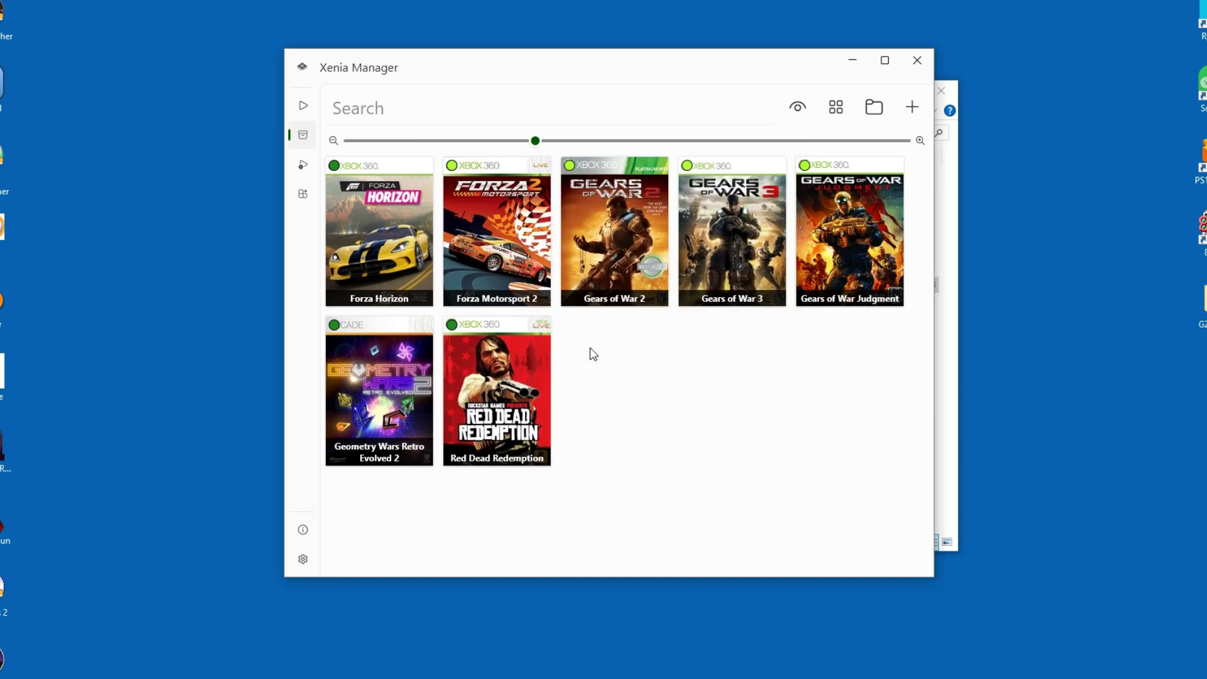
Enable the Disable Sun Flare patch for Red Dead Redemption, review the other patches, and close the patch configuration
{"action": "right_click", "coordinate": [494, 425]}
{"action": "mouse_move", "coordinate": [589, 462]}
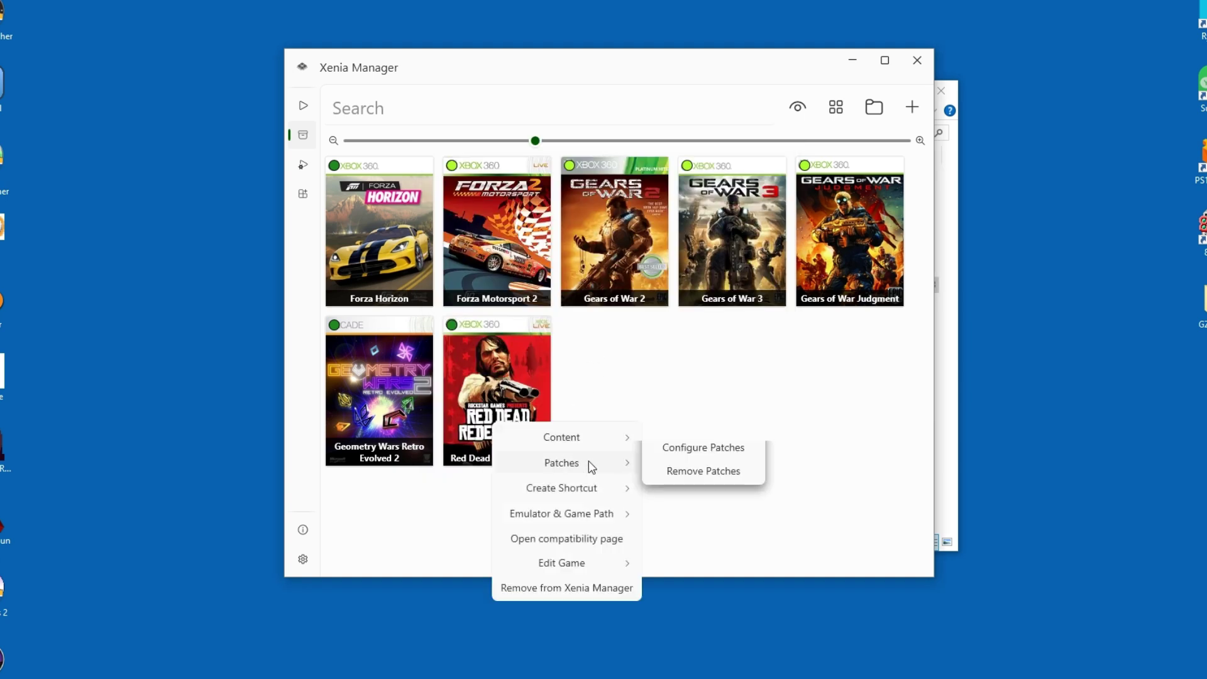
{"action": "left_click", "coordinate": [678, 489]}
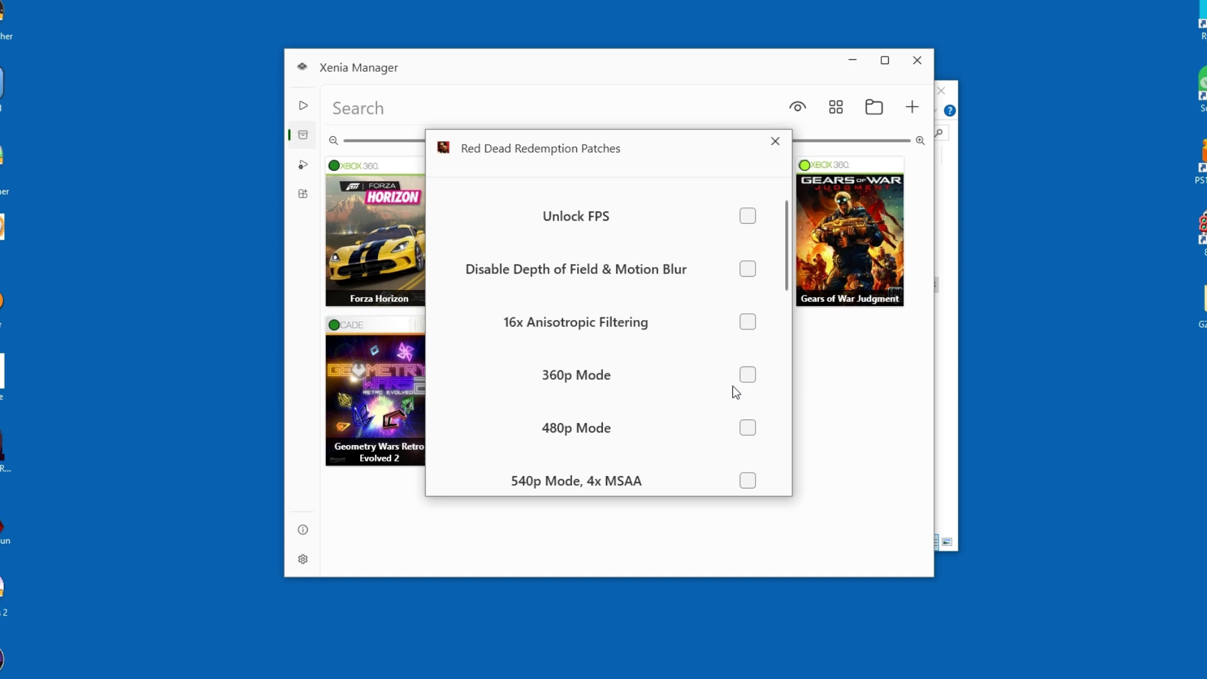
{"action": "scroll", "coordinate": [733, 386], "scroll_direction": "down", "scroll_amount": 3}
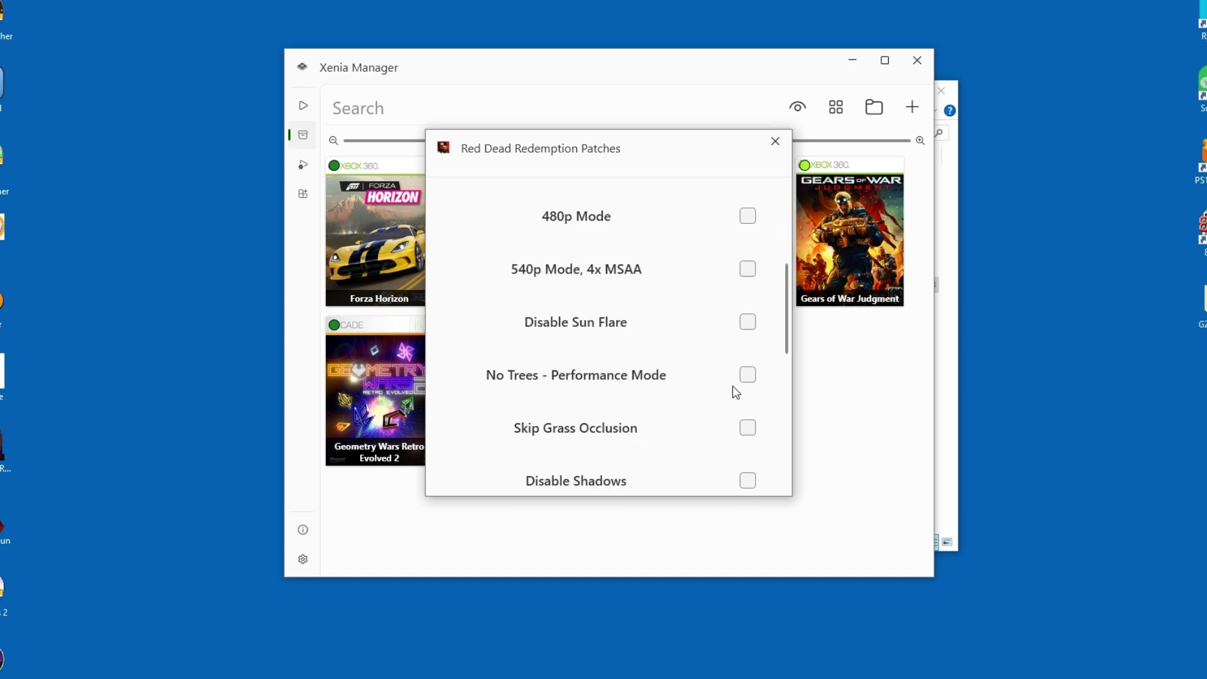
{"action": "left_click", "coordinate": [749, 324]}
{"action": "scroll", "coordinate": [684, 354], "scroll_direction": "down", "scroll_amount": 5}
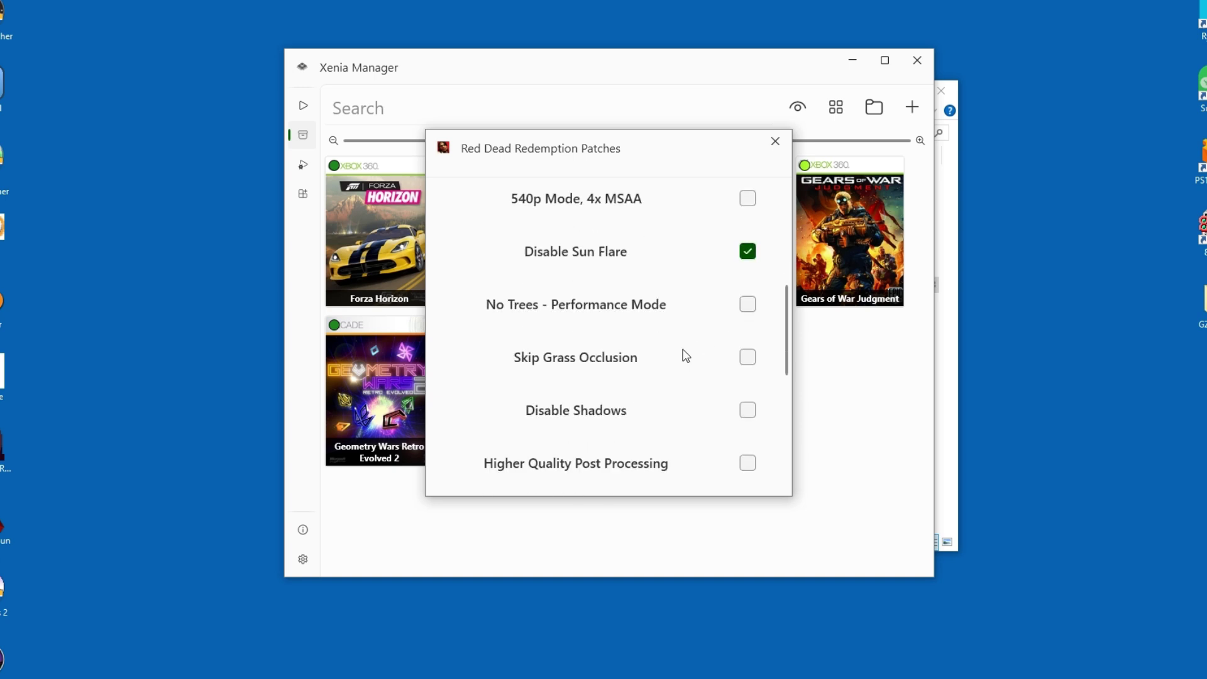
{"action": "scroll", "coordinate": [683, 354], "scroll_direction": "down", "scroll_amount": 1}
{"action": "scroll", "coordinate": [683, 354], "scroll_direction": "up", "scroll_amount": 10}
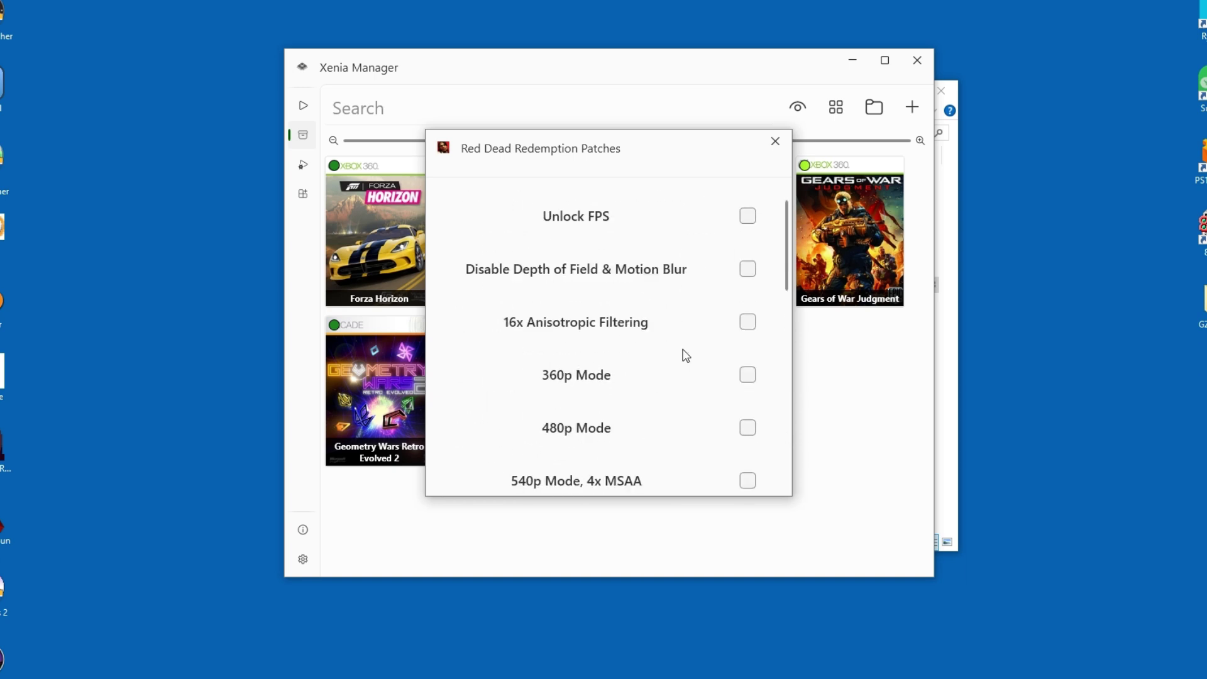
{"action": "left_click", "coordinate": [656, 530]}
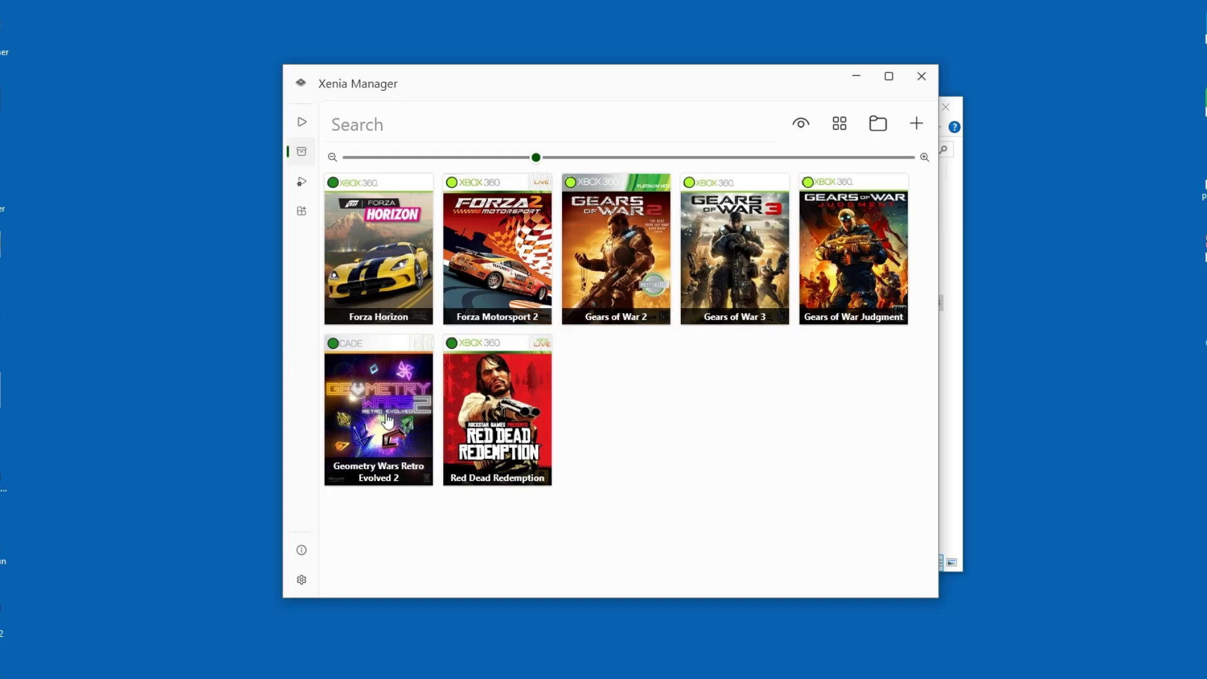
Set the License Mask to All Licenses in the general settings of Geometry Wars Retro Evolved 2
{"action": "right_click", "coordinate": [388, 420]}
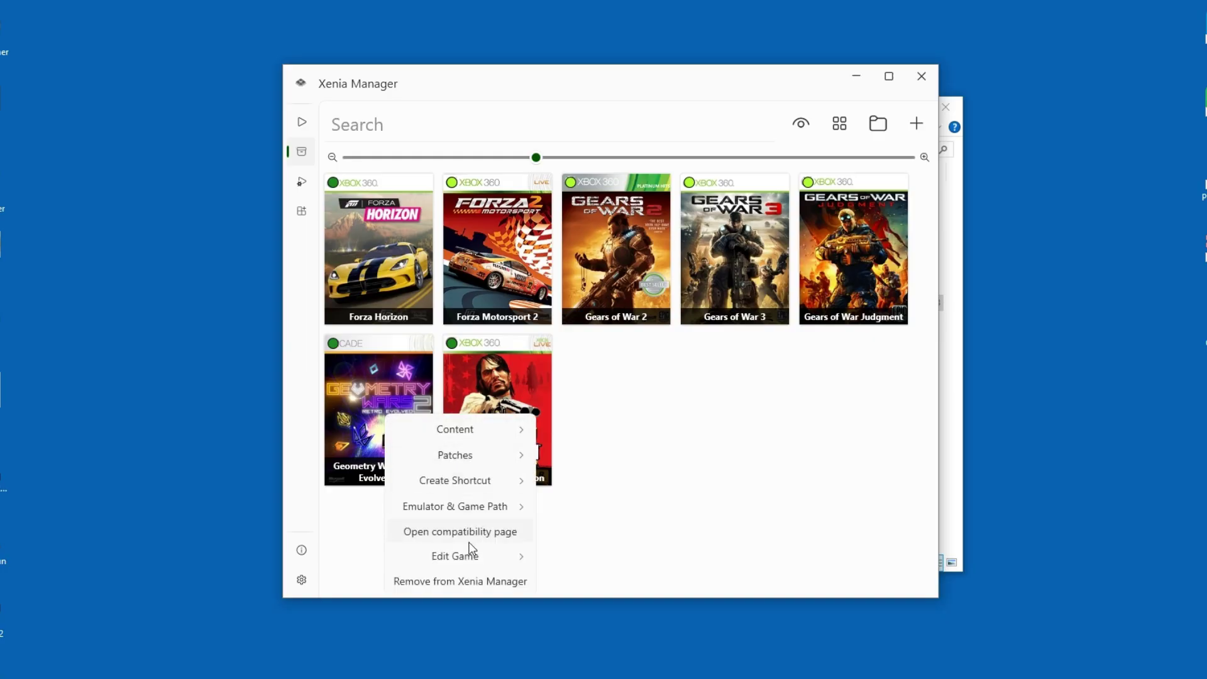
{"action": "mouse_move", "coordinate": [478, 562]}
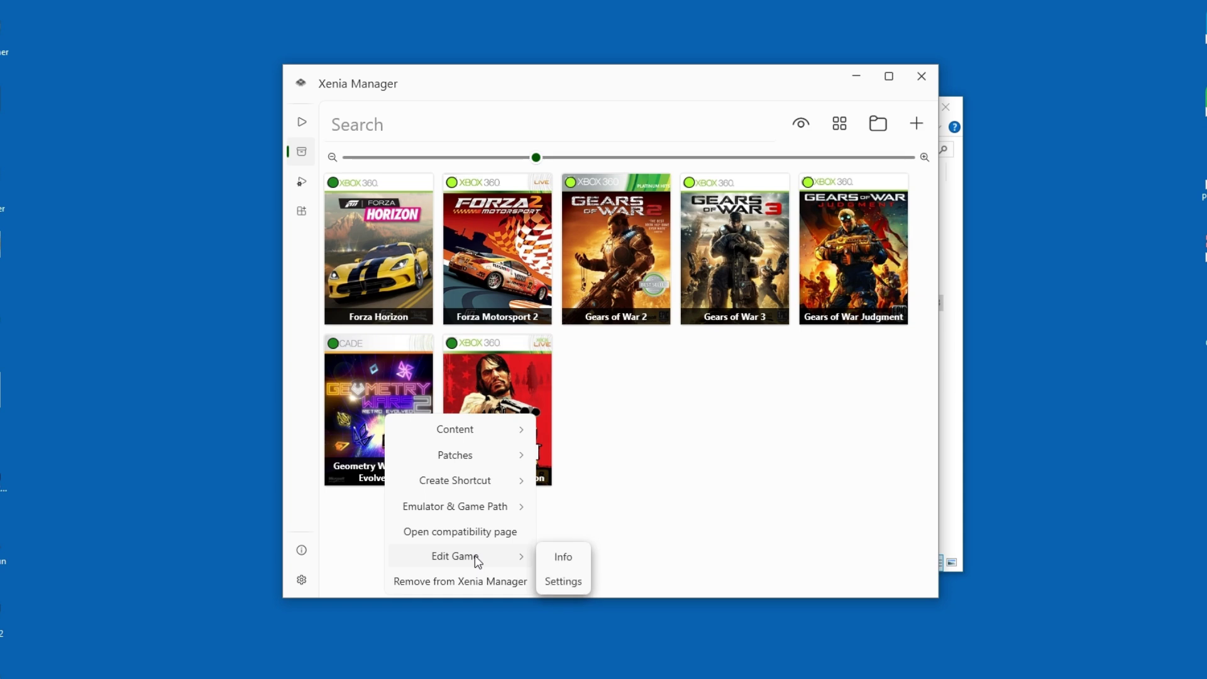
{"action": "left_click", "coordinate": [563, 582]}
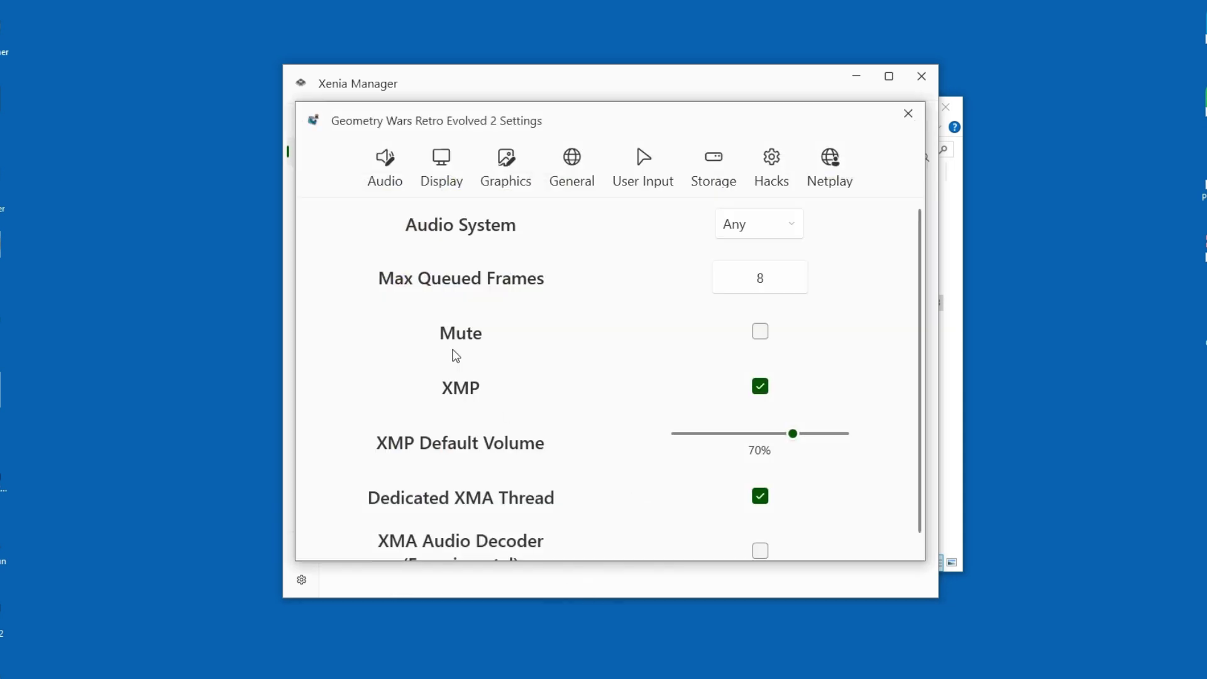
{"action": "left_click", "coordinate": [574, 182]}
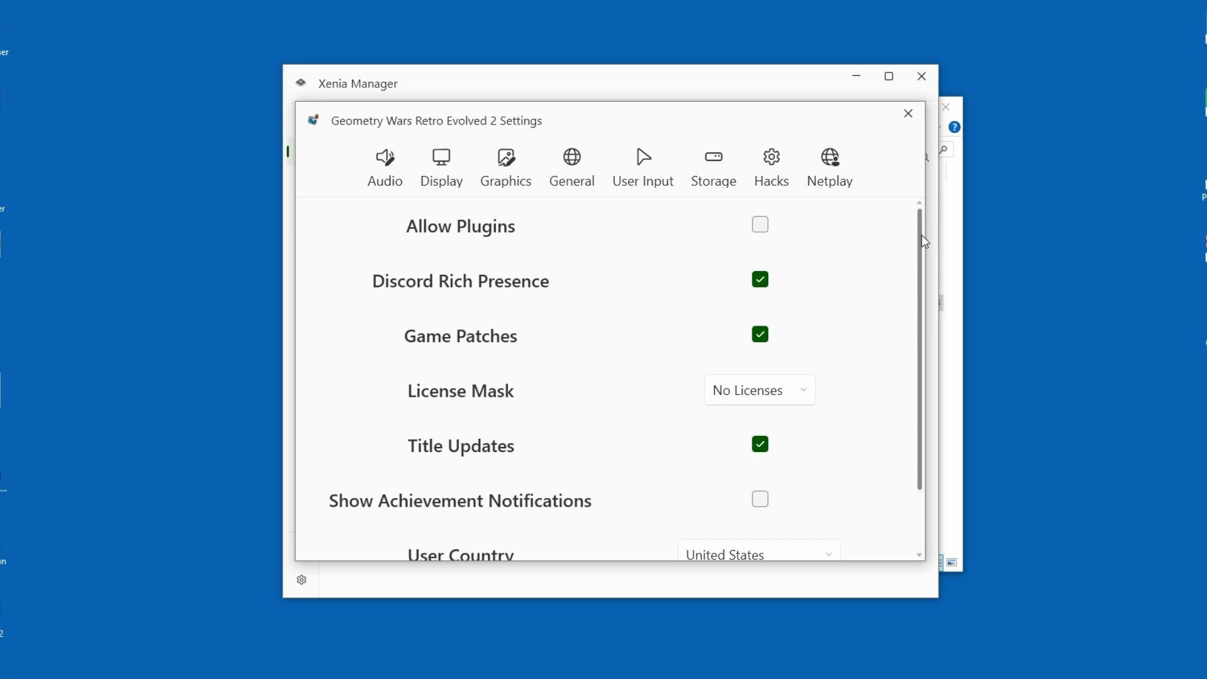
{"action": "left_click", "coordinate": [737, 400]}
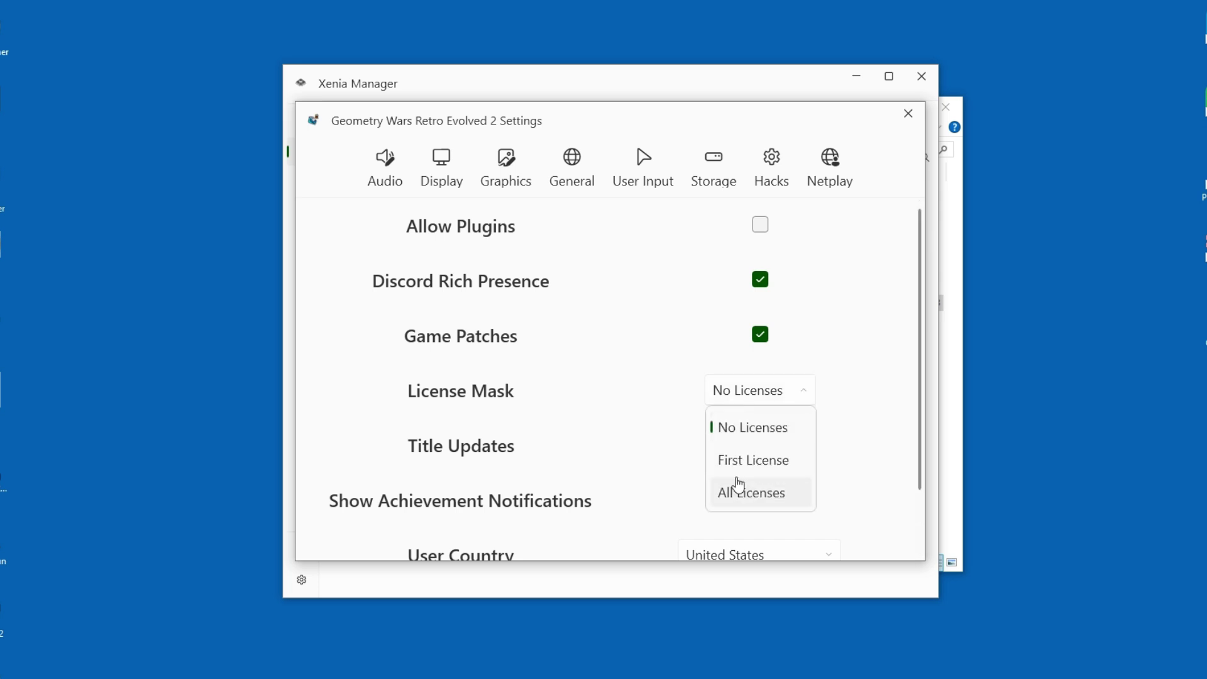
{"action": "left_click", "coordinate": [746, 497]}
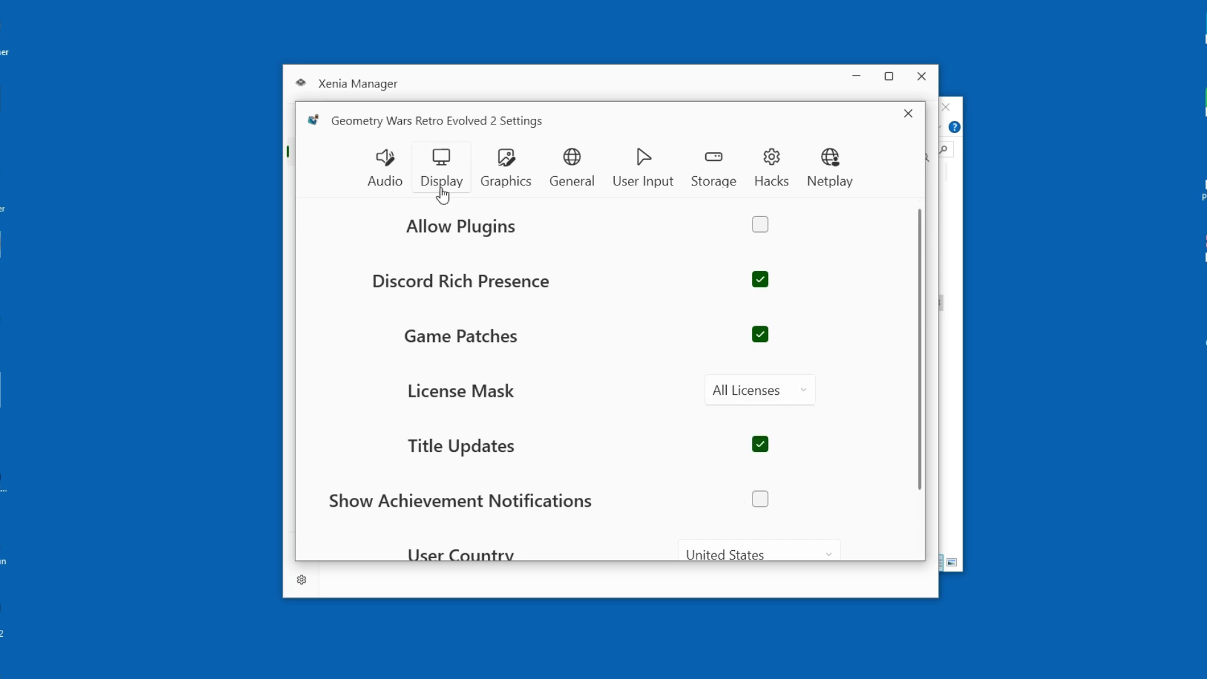